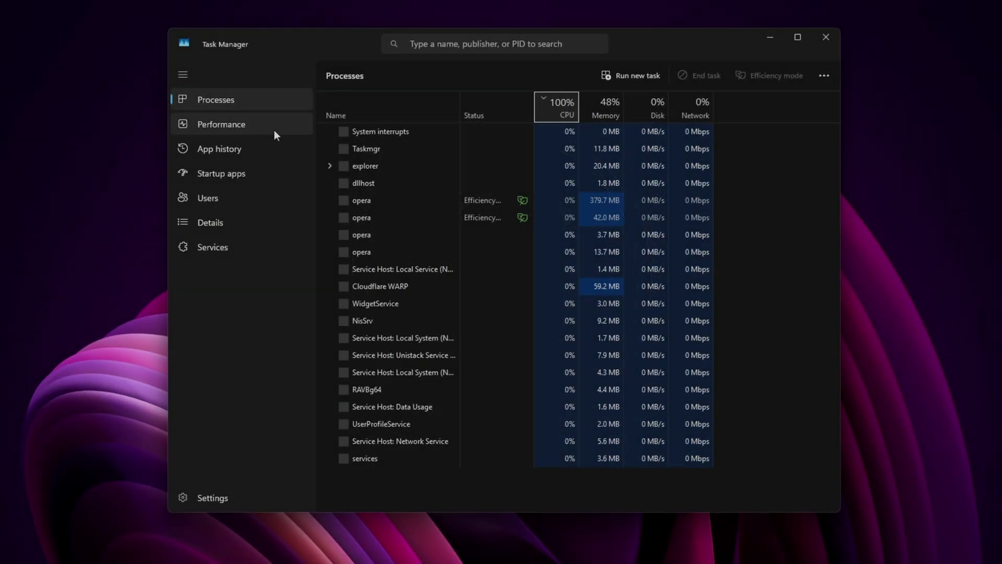
Review CPU and memory usage on Task Manager's Performance page
left_click(261, 128)
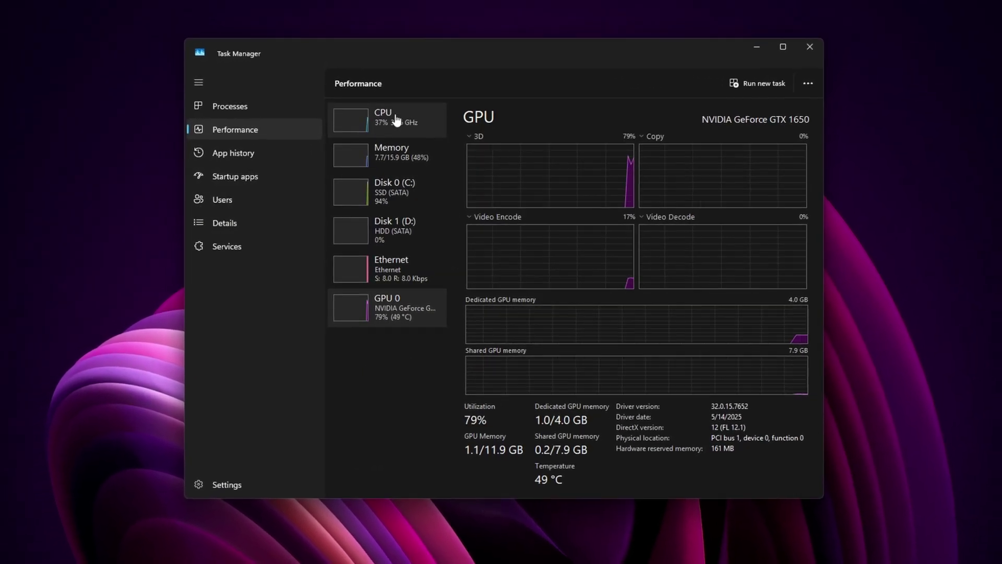
left_click(366, 119)
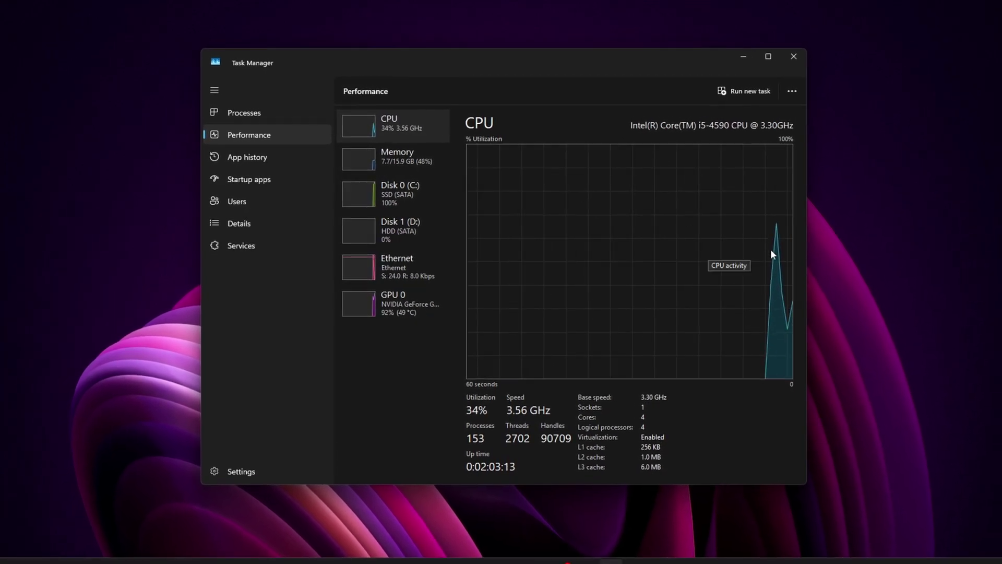
left_click(382, 165)
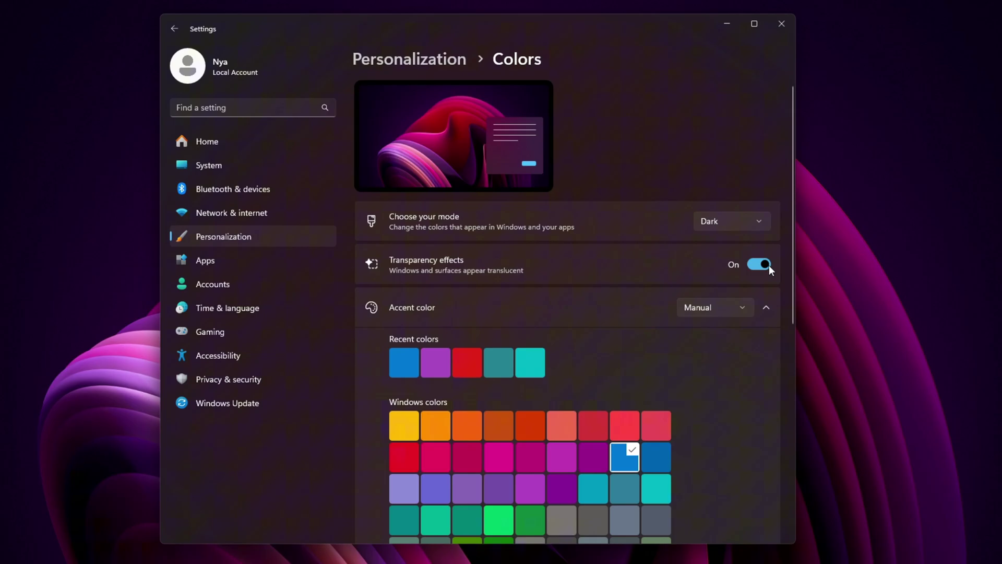
Turn off transparency and try the visual effects presets, ending on Let Windows choose
left_click(767, 265)
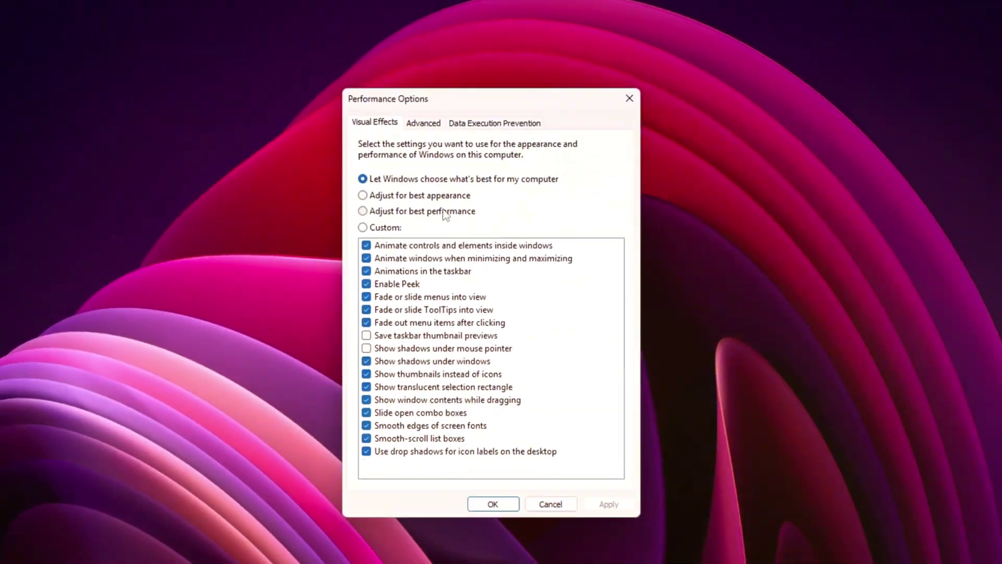
left_click(445, 214)
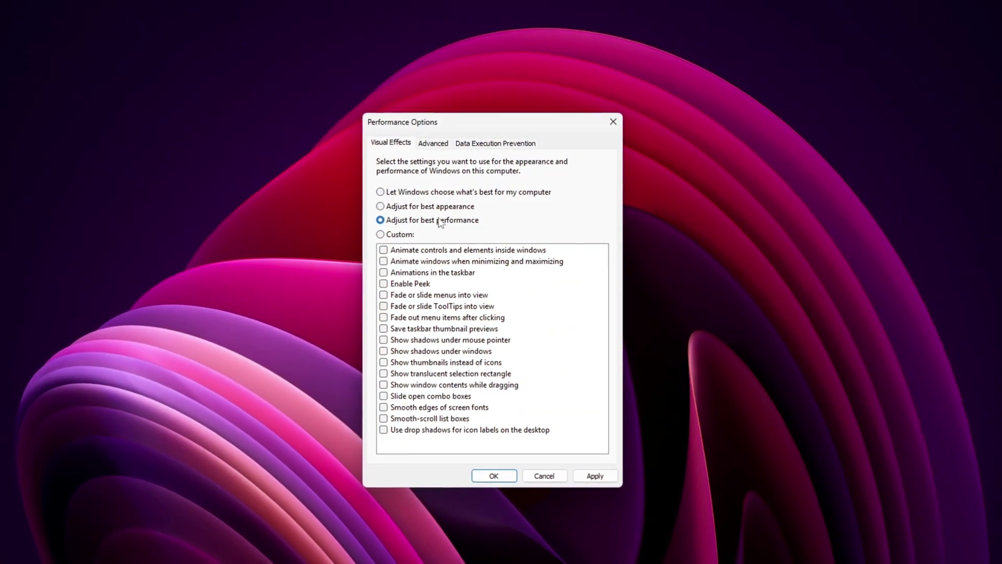
left_click(433, 197)
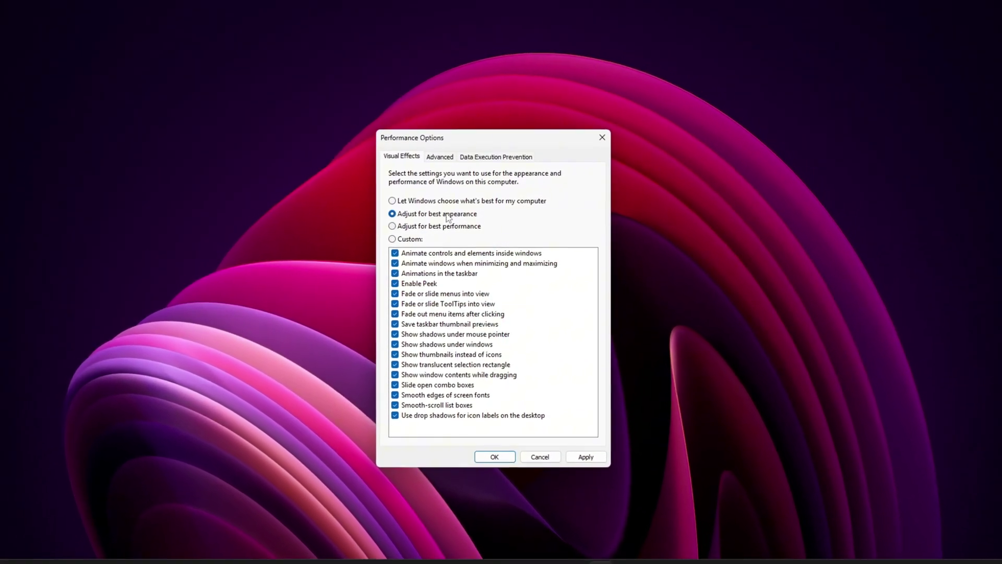
left_click(433, 200)
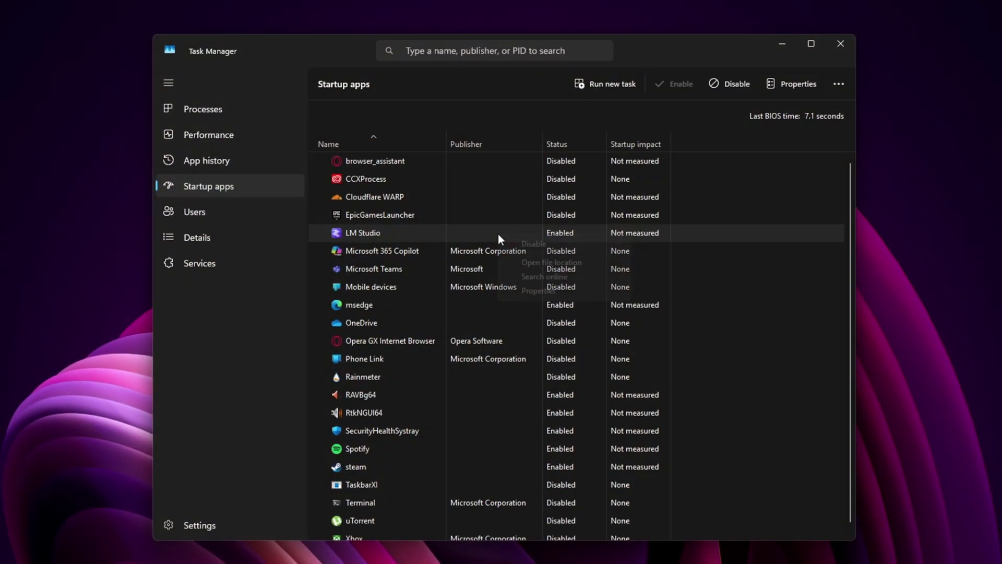
Disable LM Studio and msedge at startup, then bring up steam's startup options
right_click(497, 236)
left_click(519, 242)
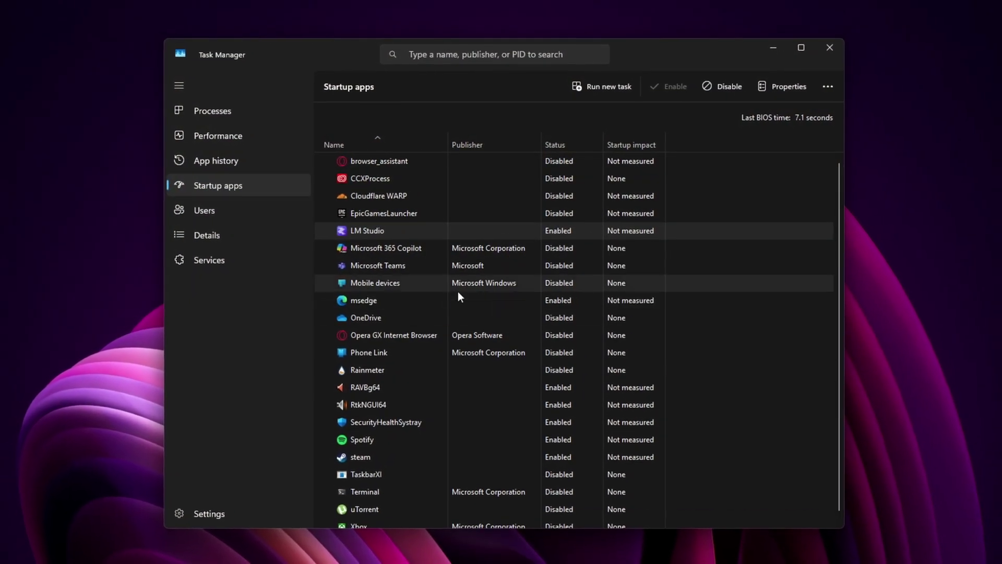
right_click(412, 302)
left_click(505, 313)
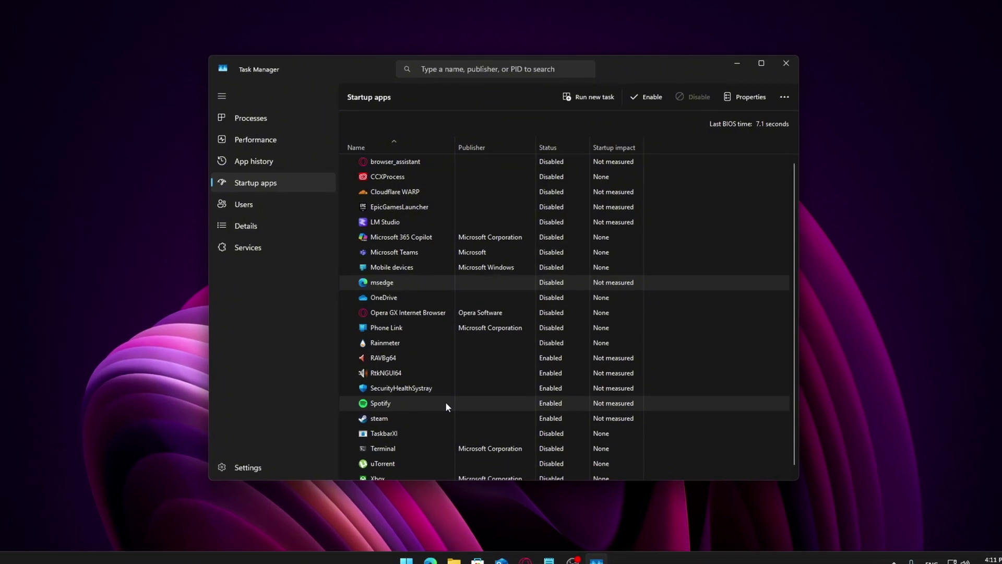
right_click(438, 423)
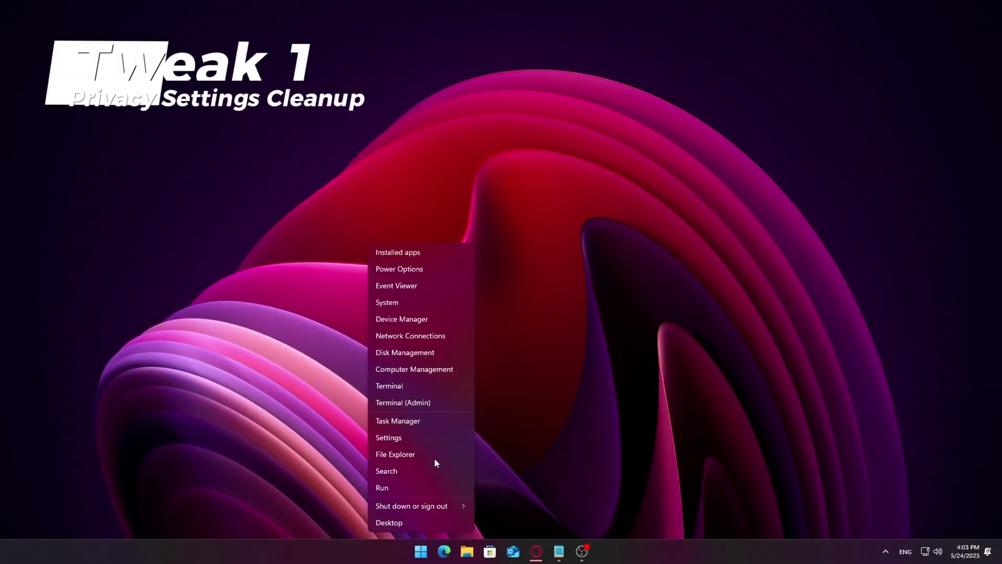
Launch Settings from the Win+X menu, centre its window, and show Privacy & security
left_click(424, 435)
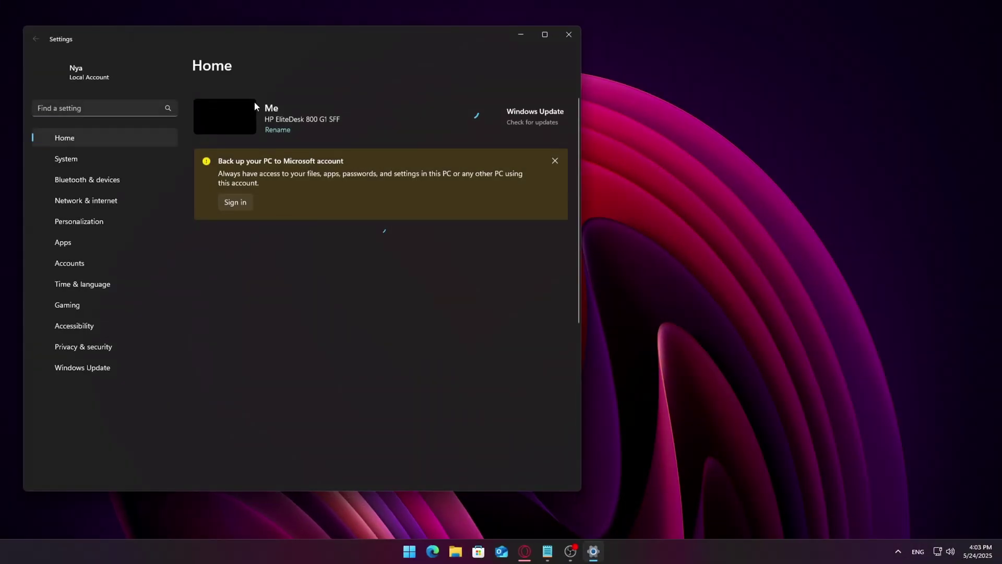
left_click_drag(318, 35, 498, 52)
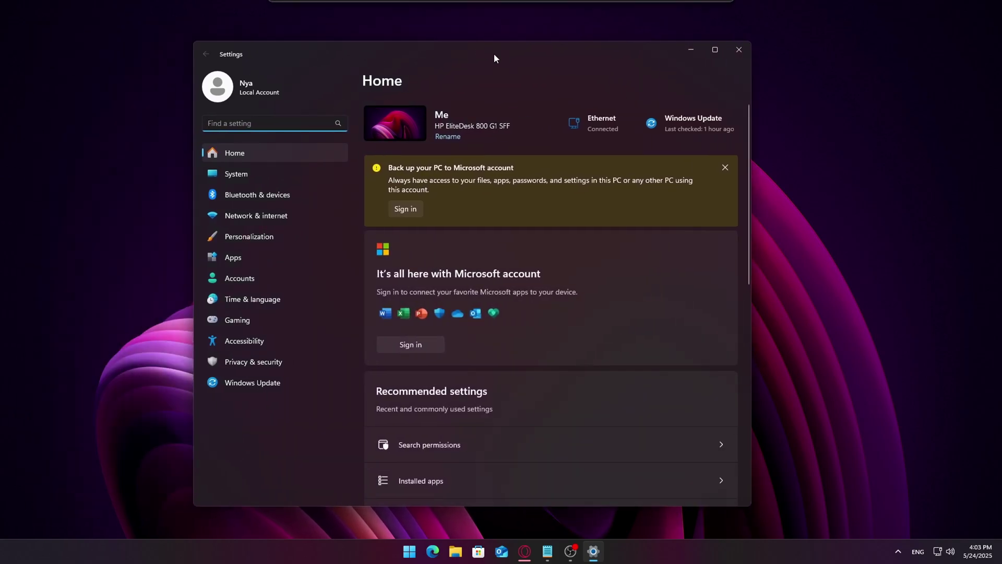
left_click(275, 361)
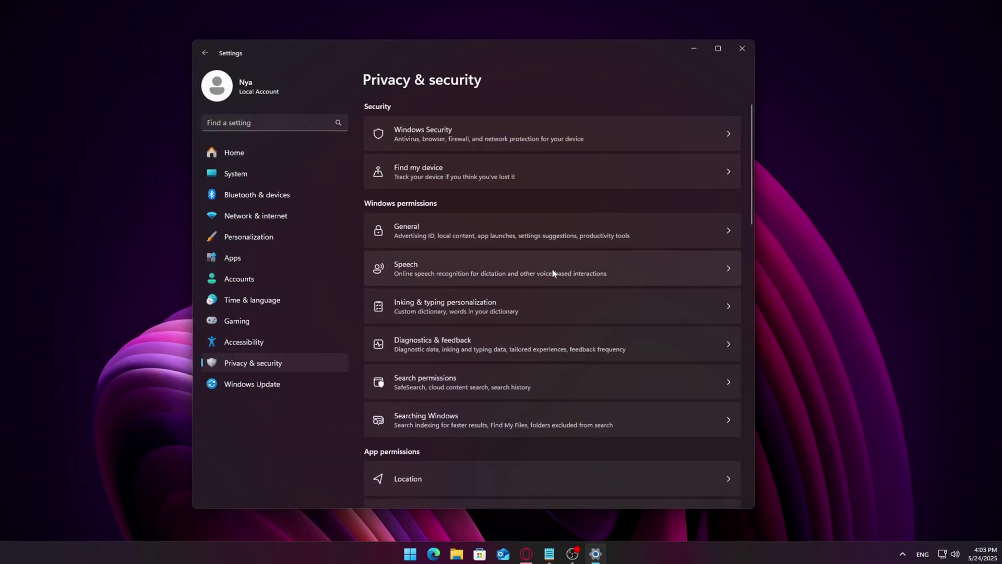
scroll(553, 272, "down", 5)
scroll(553, 272, "up", 5)
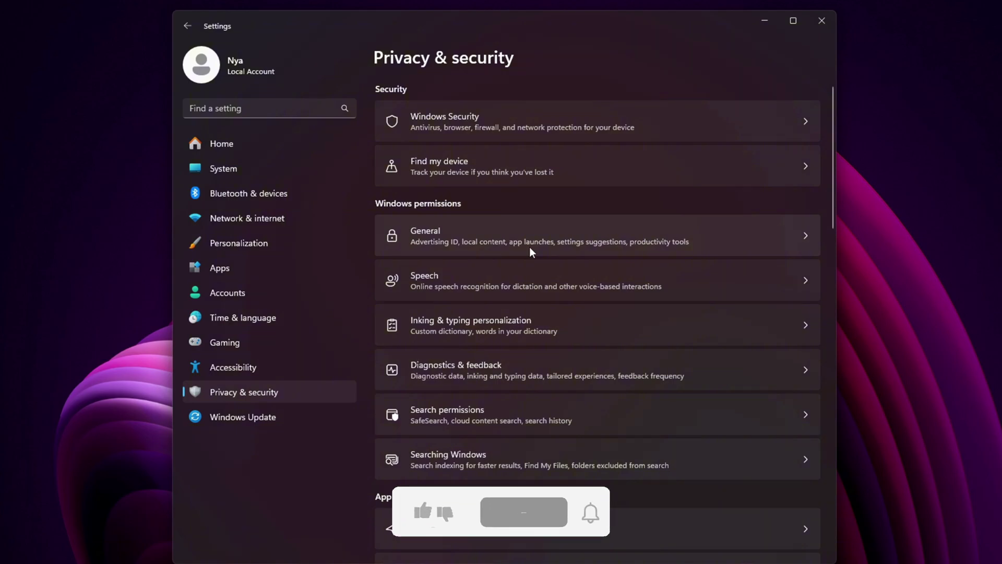
Turn off suggested content and notifications in the General privacy settings
left_click(486, 242)
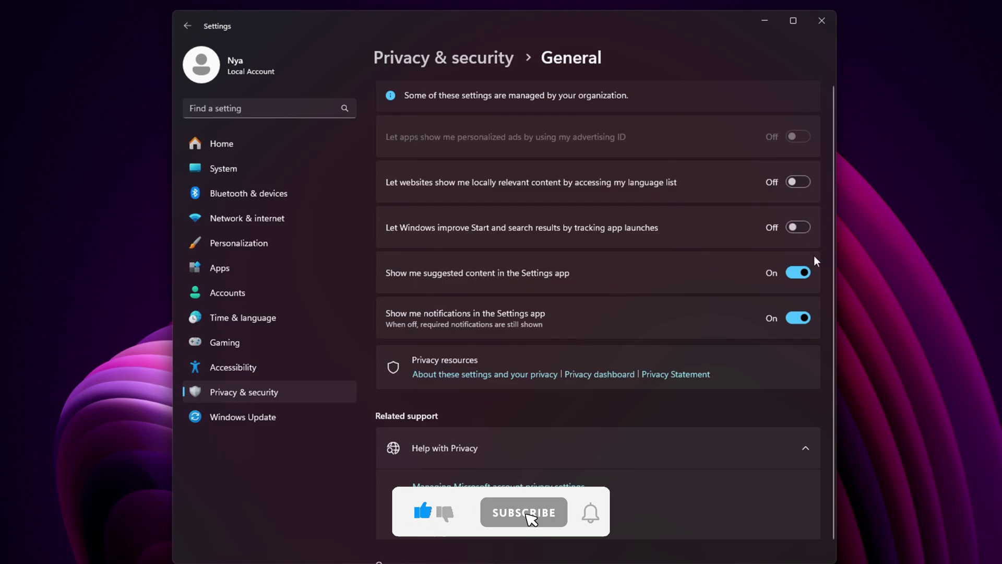
left_click(798, 272)
left_click(796, 317)
key("alt+Left")
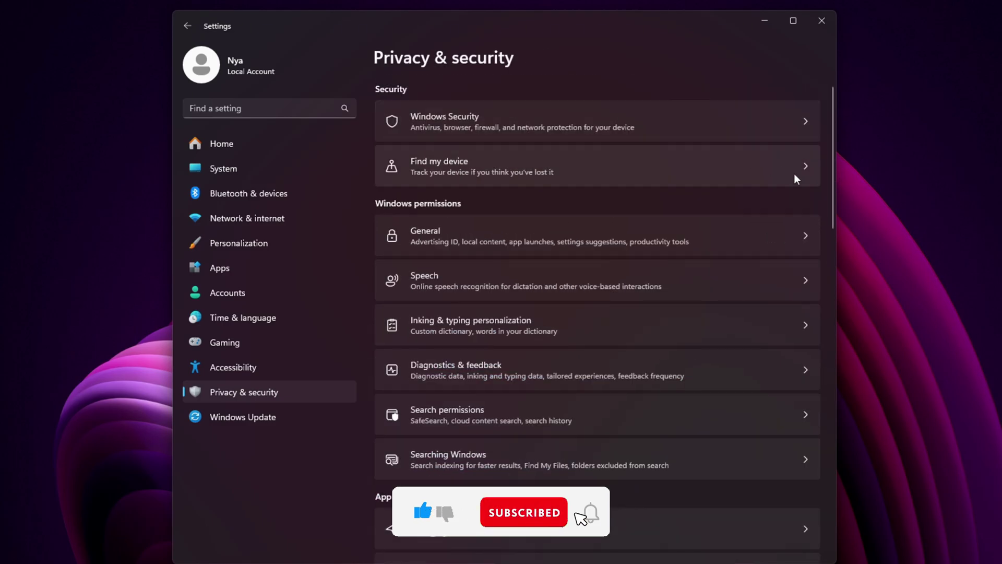
Turn off online speech recognition
left_click(727, 281)
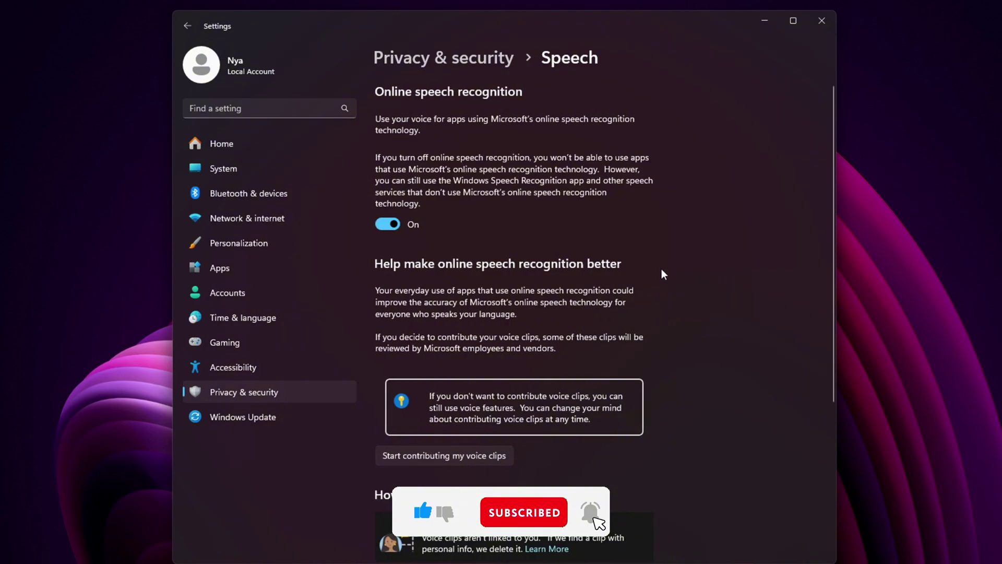
left_click(388, 224)
key("alt+Left")
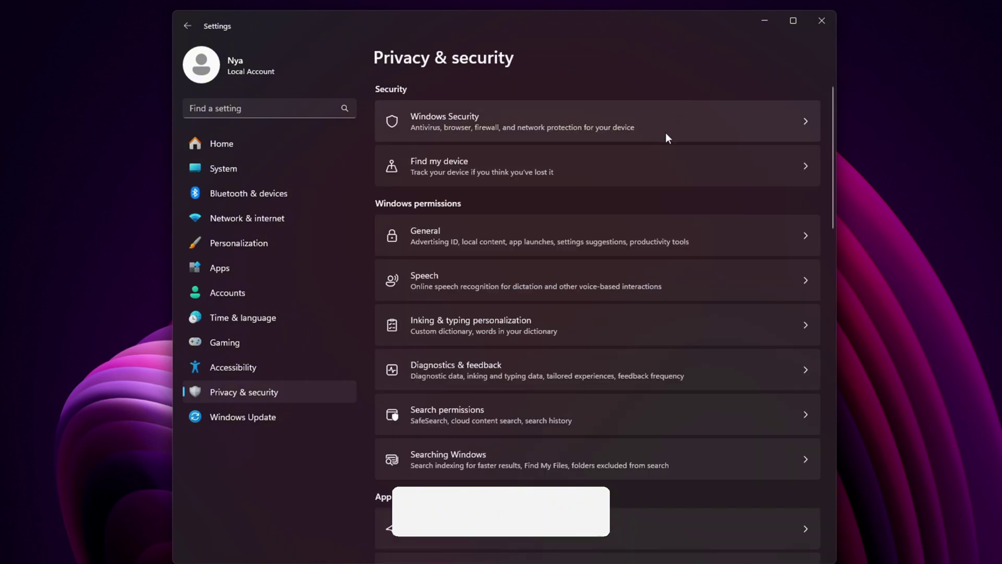
Turn off the custom inking and typing dictionary, then glance at Diagnostics & feedback
left_click(531, 324)
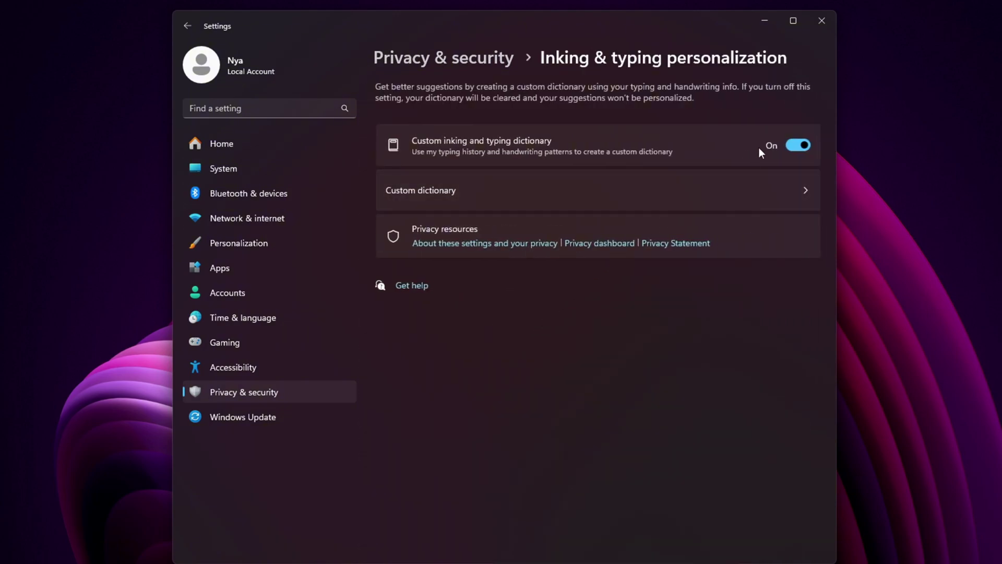
left_click(789, 142)
key("alt+Left")
left_click(762, 366)
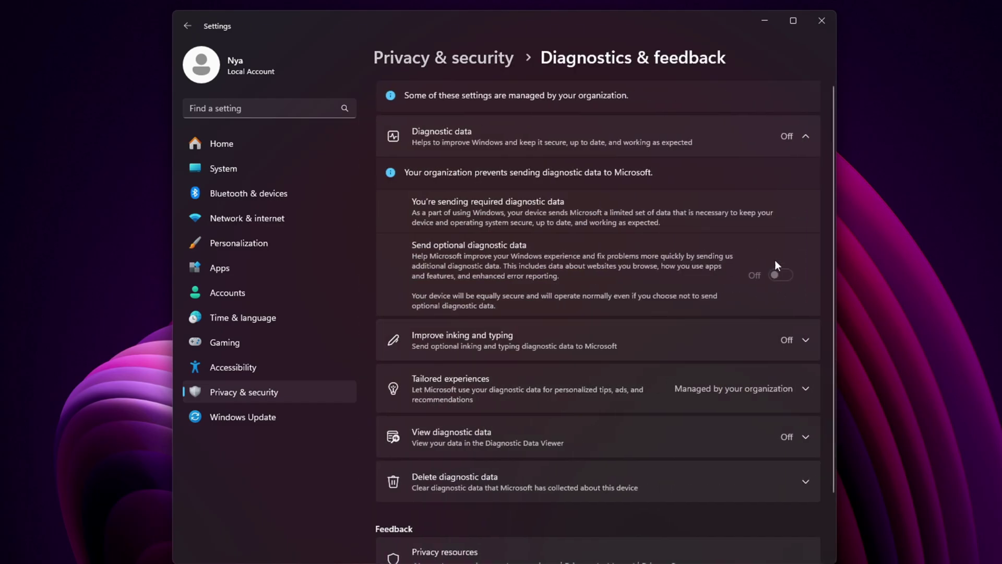
key("alt+Left")
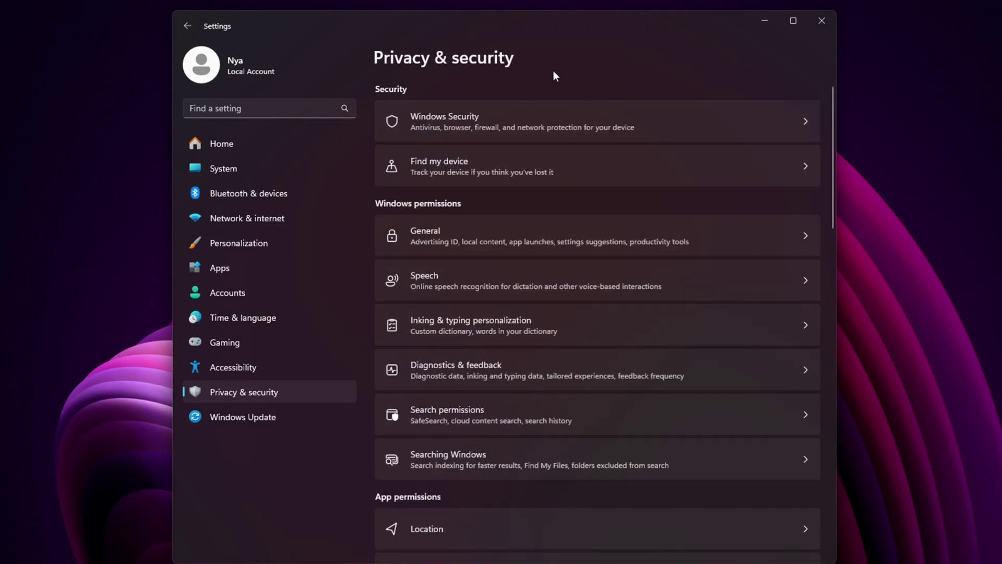
Set SafeSearch to Moderate in Search permissions, review the page, and go back
left_click(475, 411)
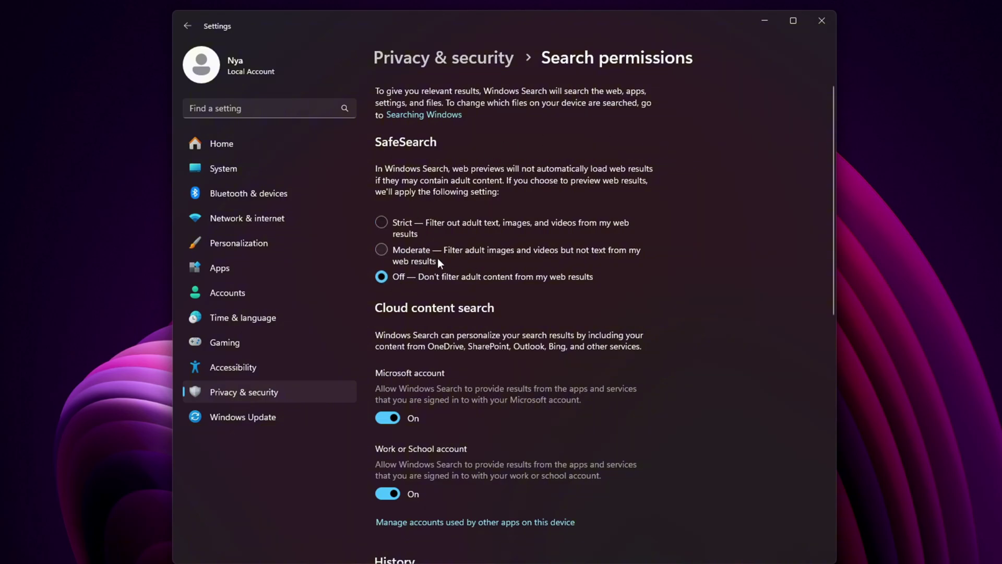
left_click(437, 257)
scroll(696, 261, "down", 3)
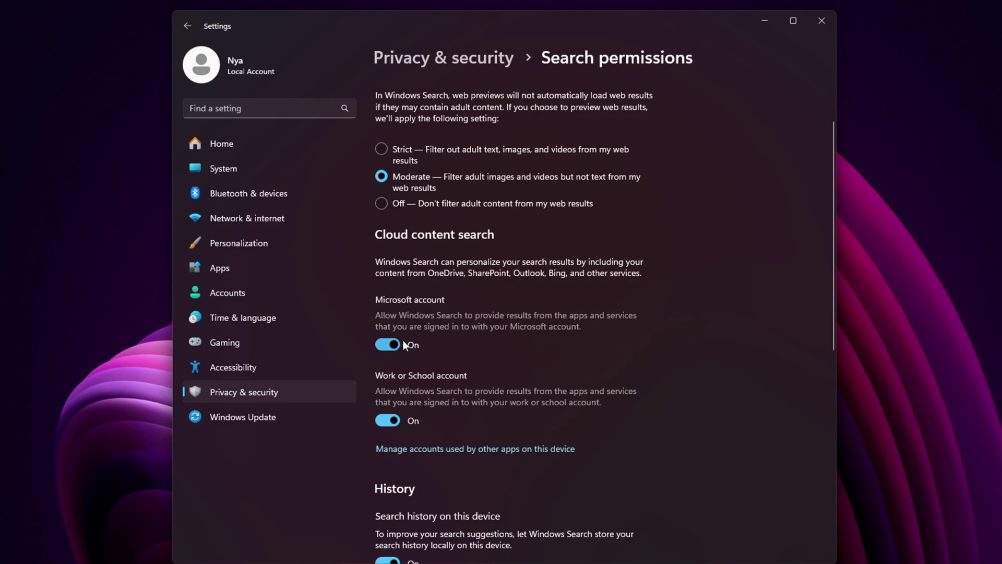
scroll(726, 303, "down", 3)
scroll(590, 313, "down", 3)
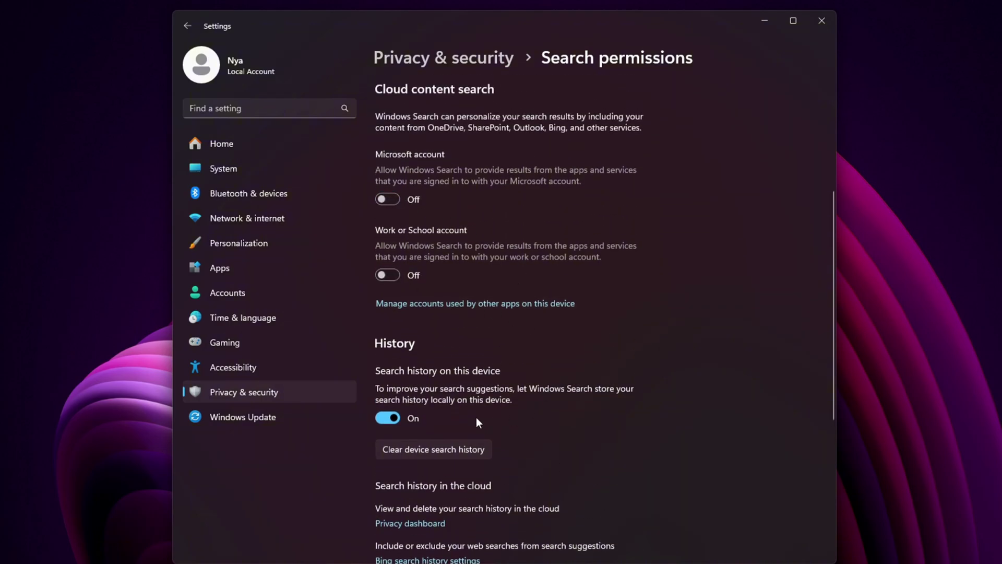
key("alt+Left")
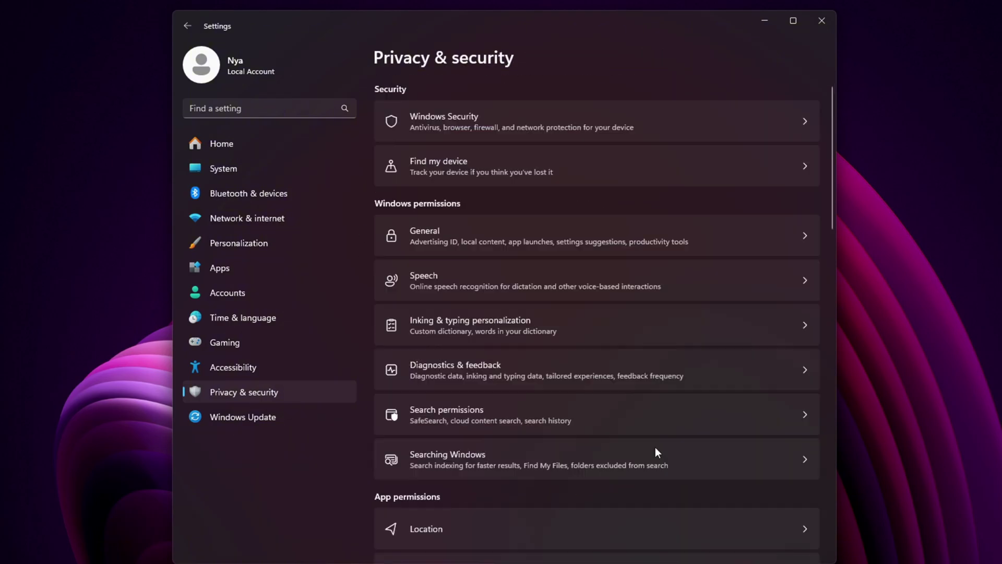
Check that Searching Windows indexing is Not running
left_click(499, 471)
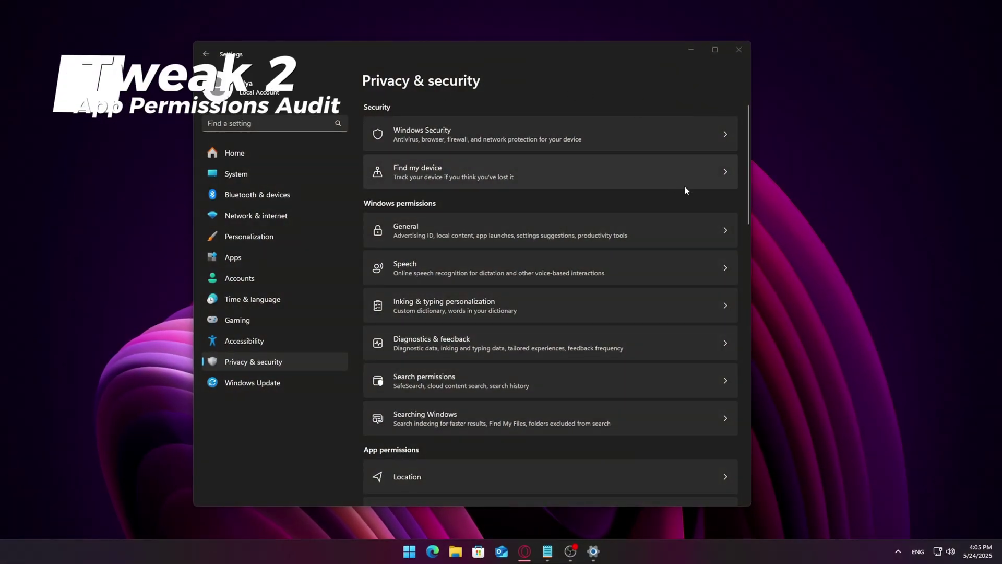
scroll(685, 186, "down", 5)
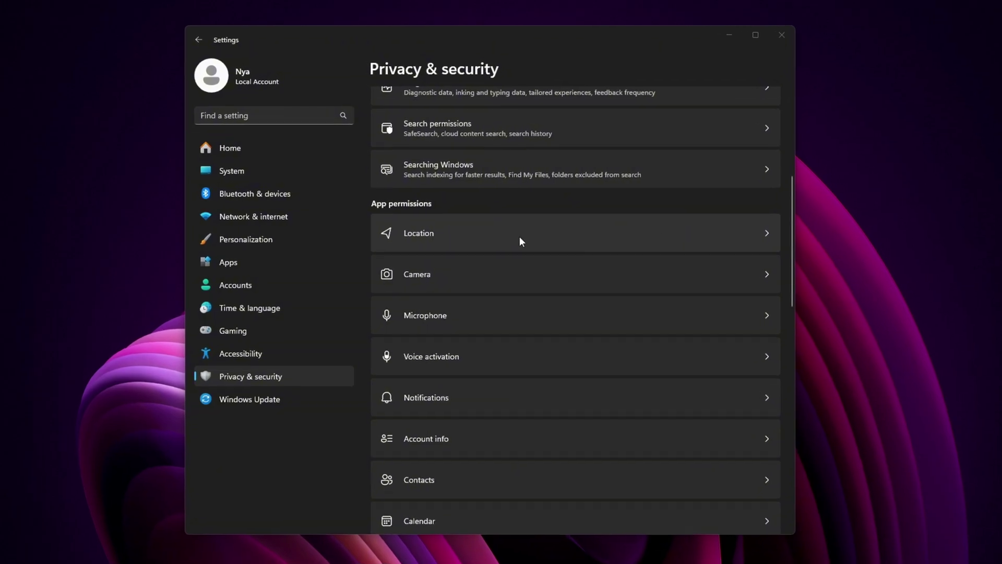
Review Location permissions, then turn off camera access
left_click(525, 236)
scroll(793, 334, "down", 3)
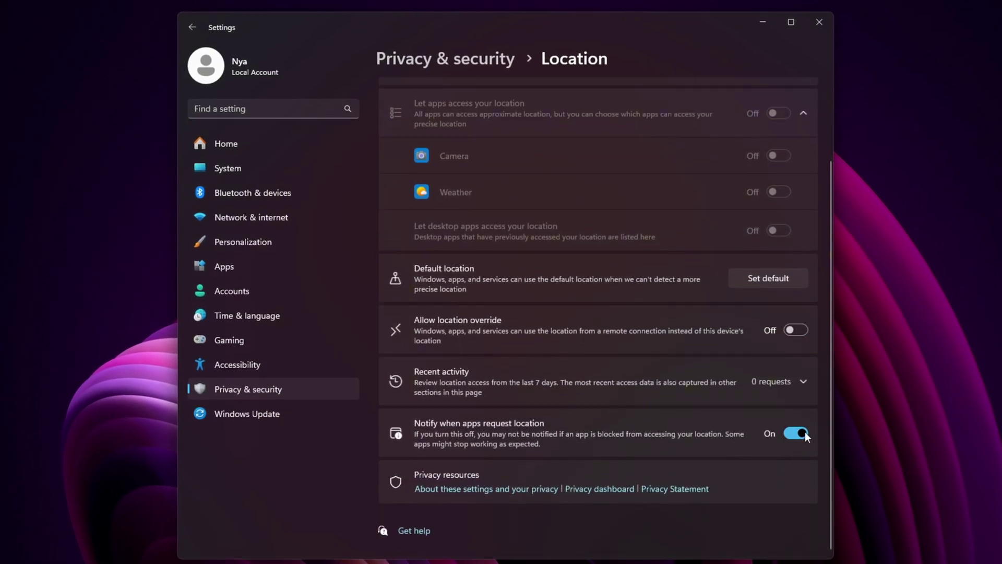
left_click(473, 60)
scroll(472, 272, "down", 5)
left_click(626, 208)
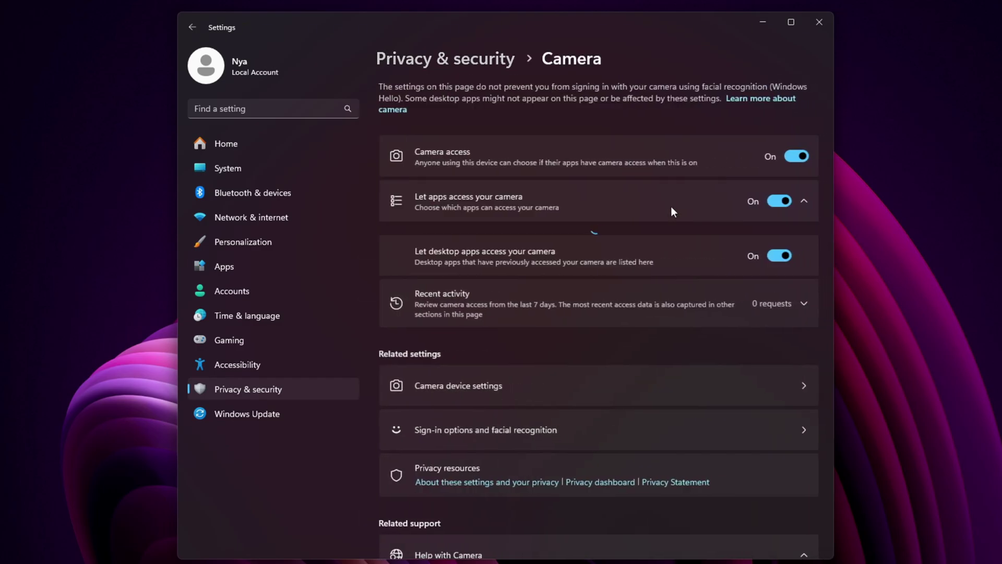
left_click(671, 206)
left_click(796, 154)
scroll(587, 286, "down", 5)
left_click(460, 59)
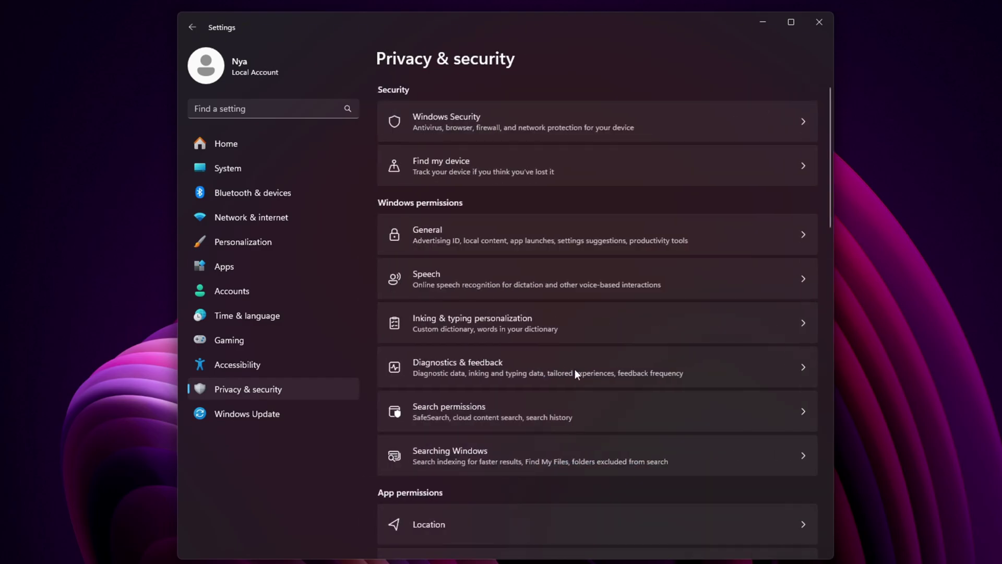
scroll(574, 371, "down", 5)
Switch microphone access on and review the Voice activation page
left_click(447, 402)
left_click(796, 146)
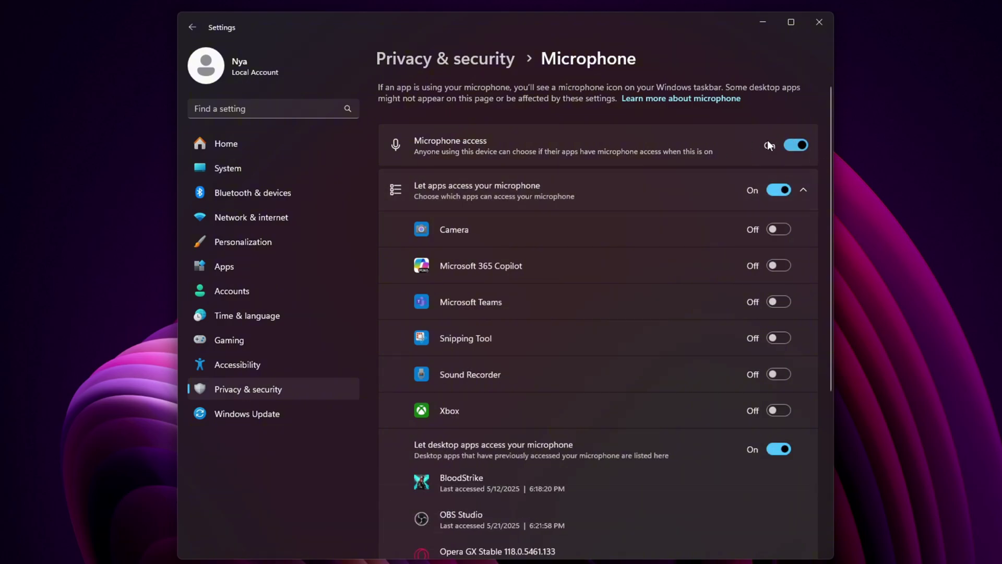
left_click(409, 61)
scroll(537, 339, "down", 5)
left_click(527, 365)
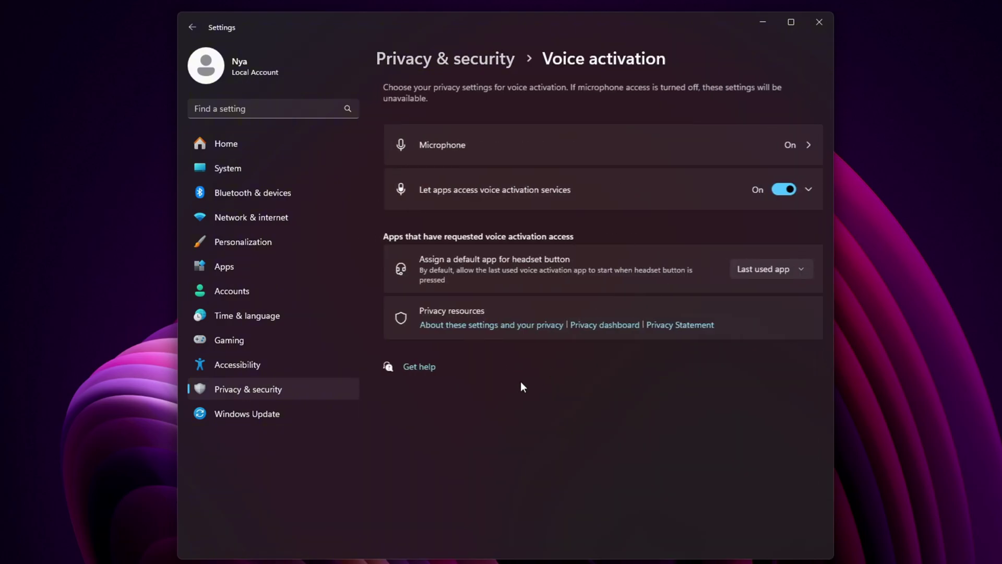
left_click(446, 60)
scroll(506, 343, "down", 5)
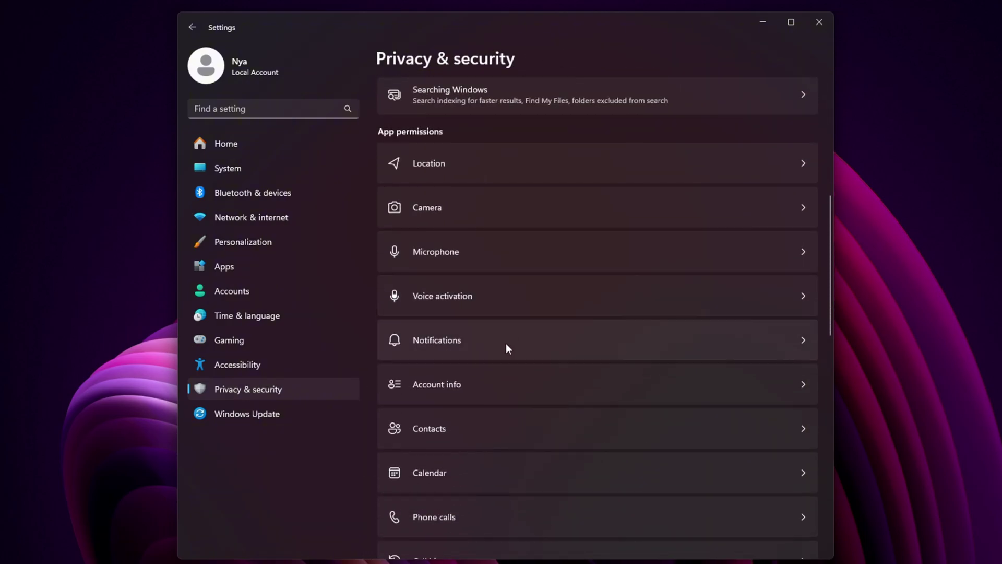
Review the Notifications, Account info and Contacts permission pages
left_click(506, 342)
key("alt+Left")
scroll(475, 267, "down", 6)
left_click(475, 267)
key("alt+Left")
scroll(430, 331, "down", 6)
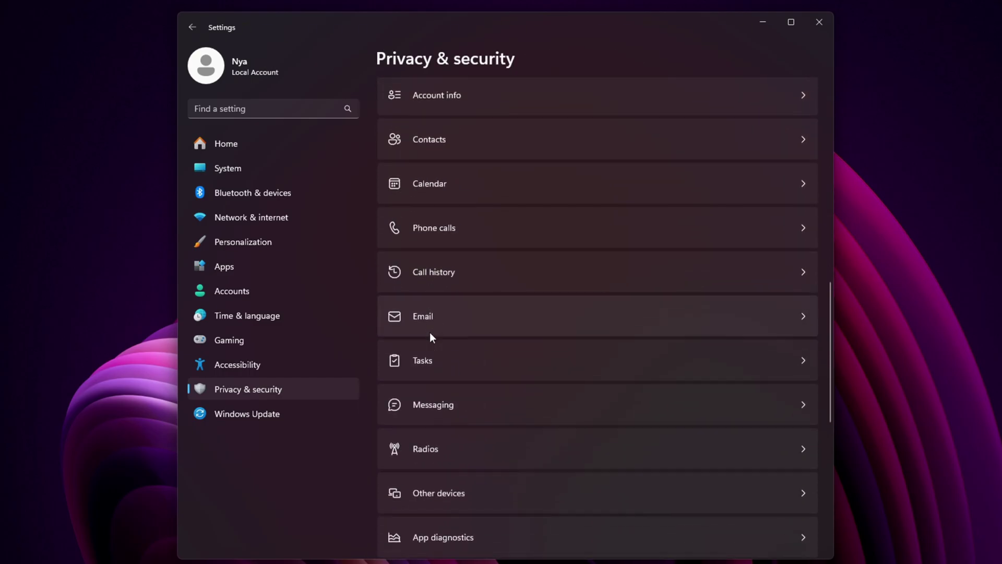
left_click(527, 149)
key("alt+Left")
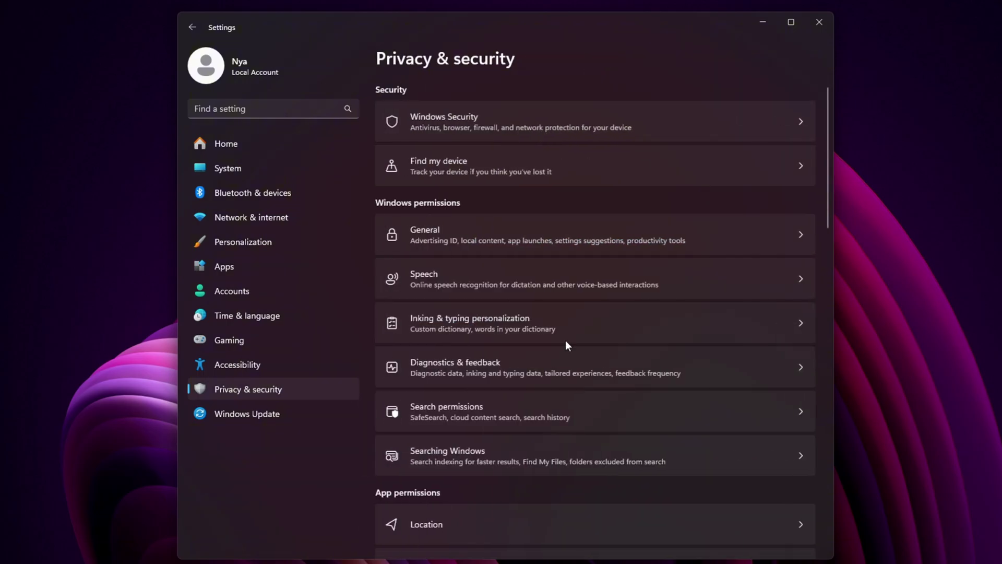
scroll(566, 342, "down", 6)
Turn off calendar and phone call access, then review Call history
left_click(470, 255)
left_click(796, 102)
left_click(449, 60)
scroll(456, 293, "down", 6)
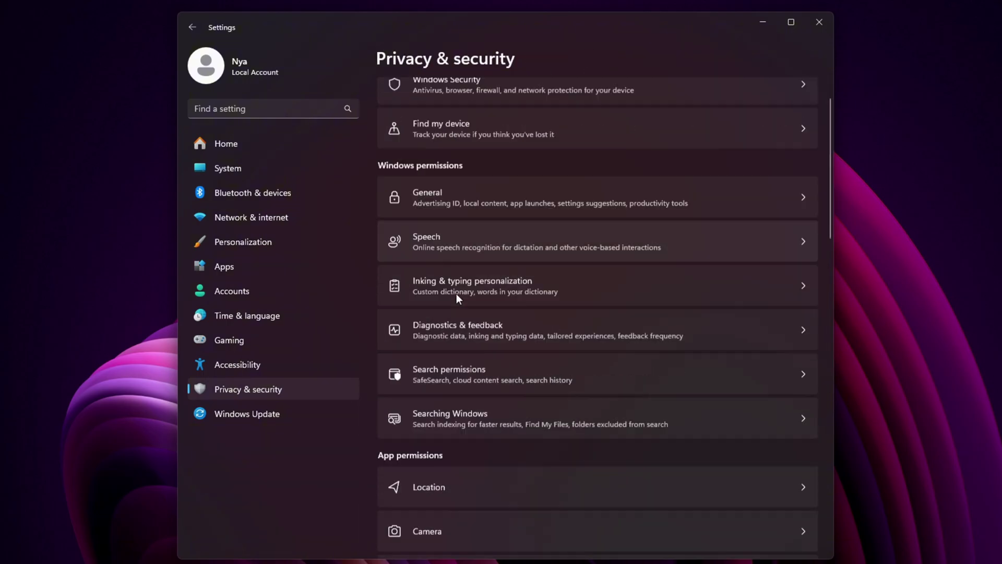
left_click(548, 291)
left_click(796, 102)
left_click(485, 62)
scroll(461, 331, "down", 6)
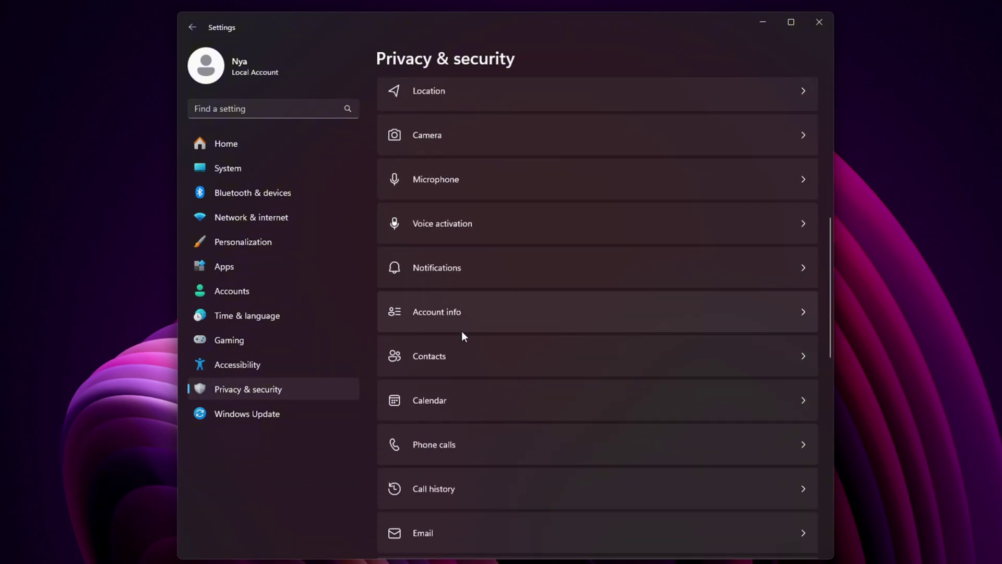
left_click(467, 475)
left_click(461, 61)
scroll(461, 293, "down", 6)
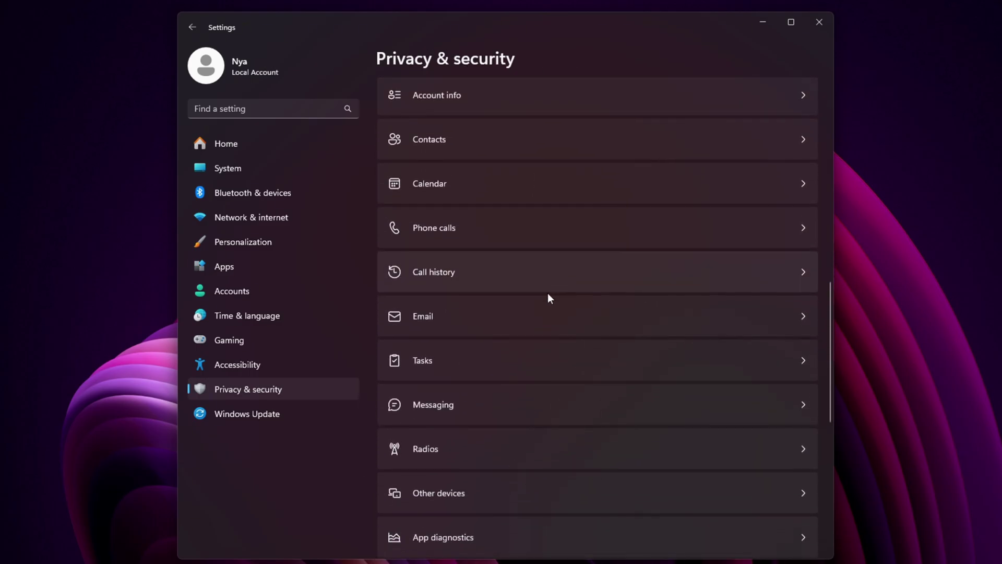
Turn off email access and radio control access
left_click(547, 298)
left_click(796, 101)
left_click(479, 69)
scroll(456, 339, "down", 6)
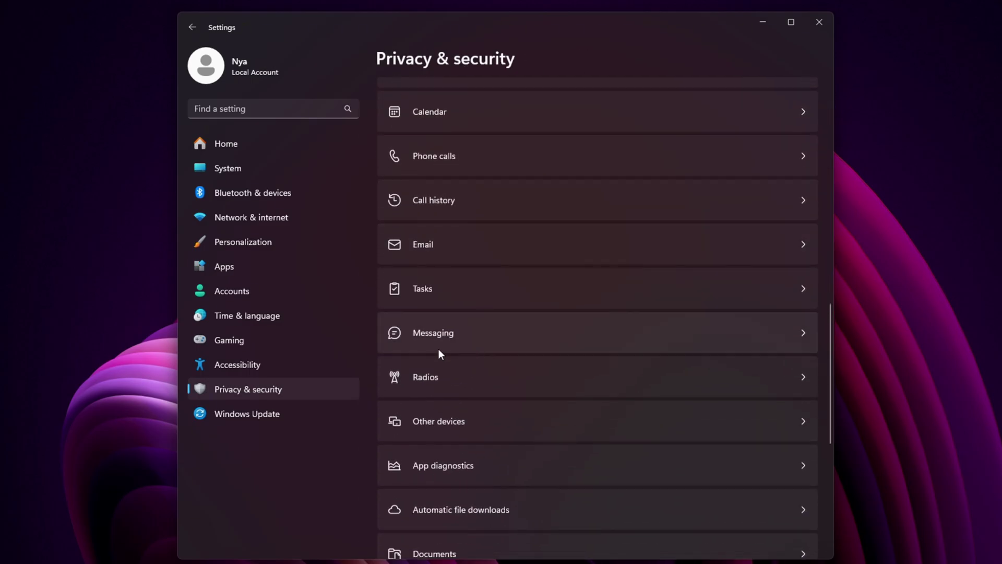
left_click(432, 375)
left_click(796, 102)
left_click(472, 68)
scroll(539, 331, "down", 8)
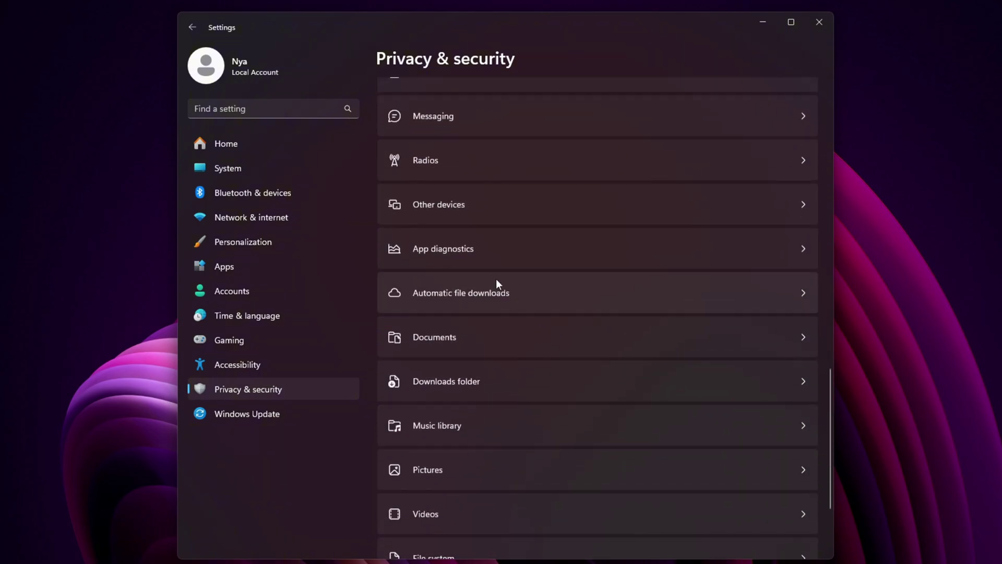
Review the Automatic file downloads and Music library permission pages
left_click(496, 288)
left_click(459, 60)
scroll(477, 306, "down", 8)
left_click(468, 338)
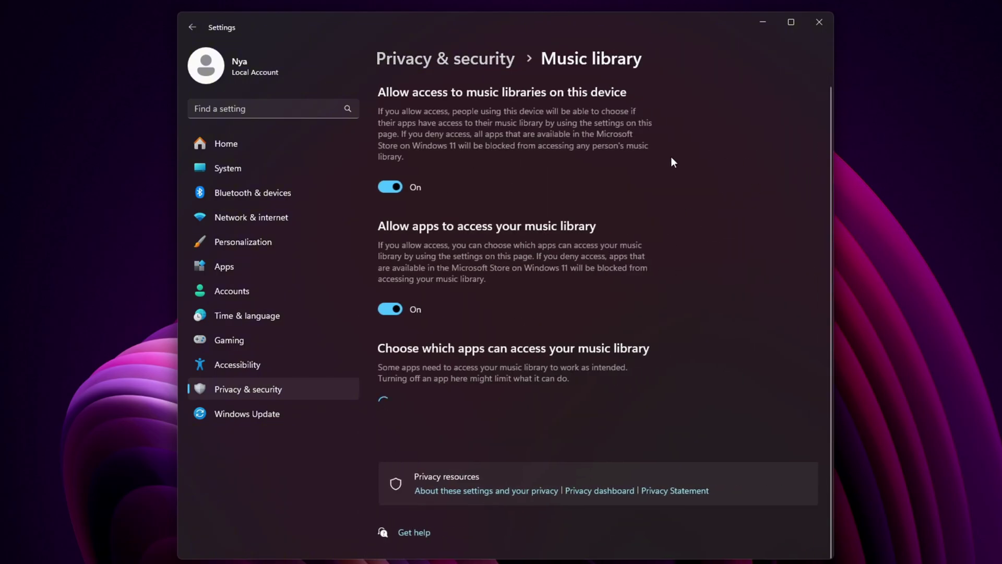
left_click(408, 60)
scroll(558, 275, "down", 10)
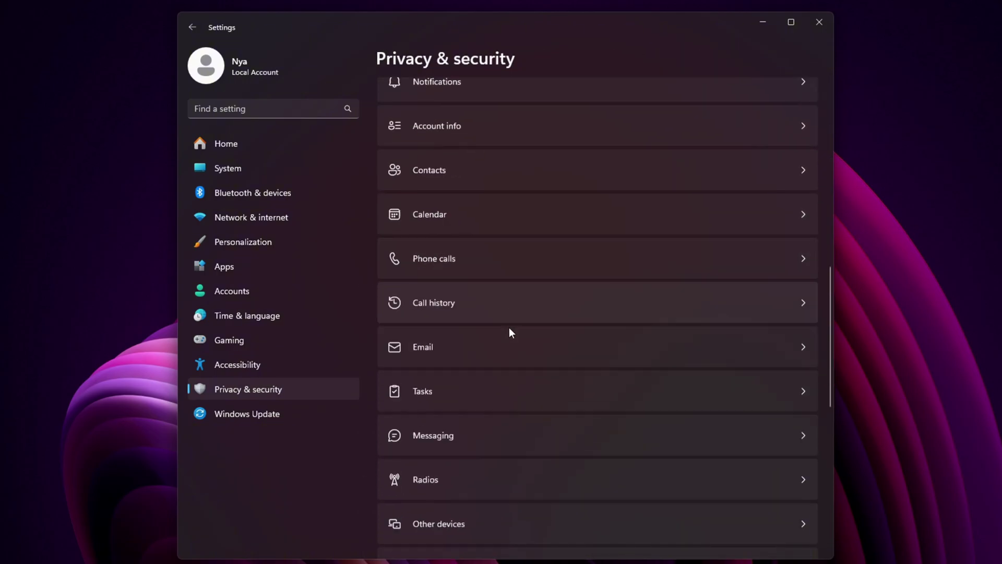
Review Other devices and File system permissions, and open Videos permissions
left_click(503, 275)
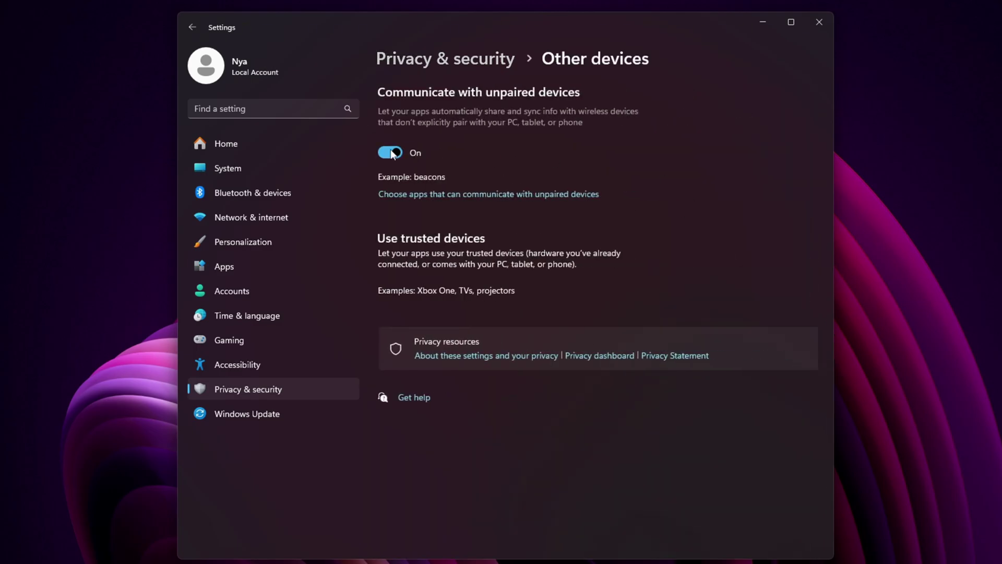
left_click(443, 59)
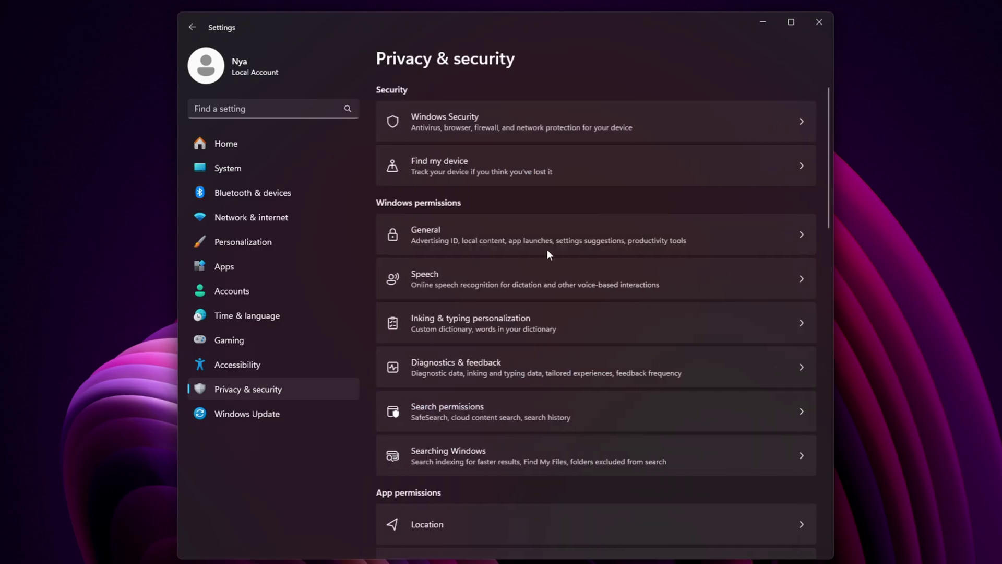
scroll(546, 259, "down", 10)
left_click(470, 423)
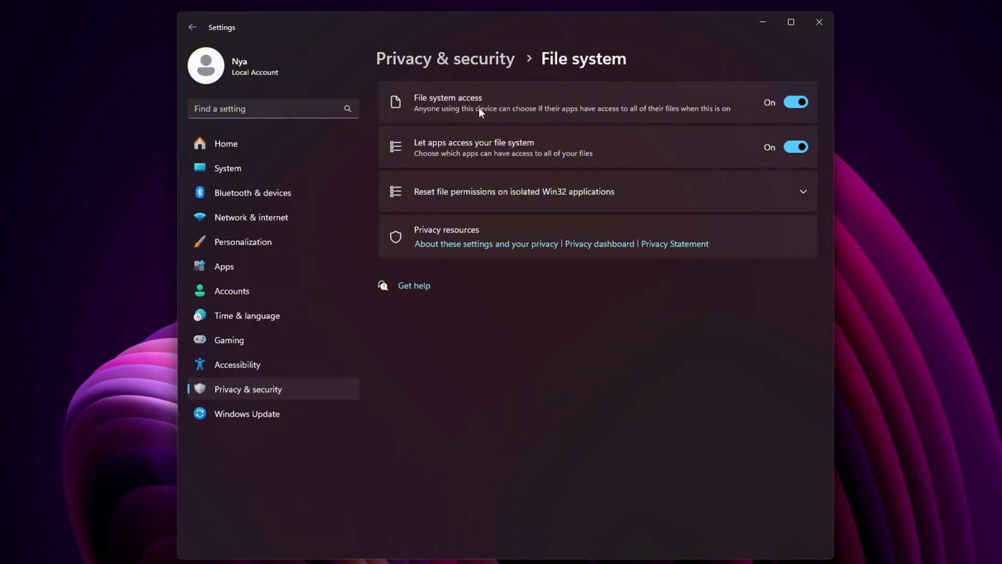
left_click(443, 73)
scroll(432, 331, "down", 10)
left_click(431, 380)
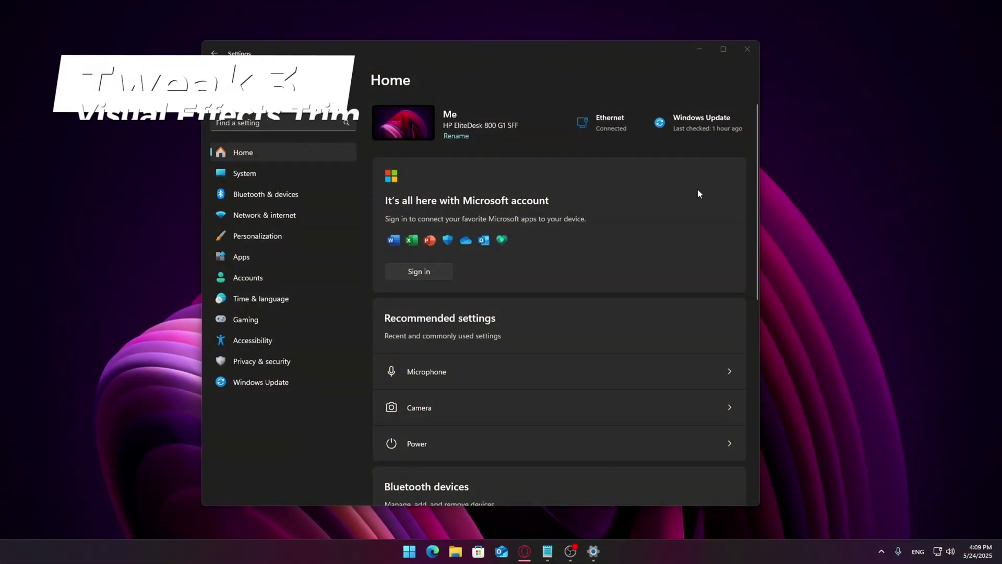
Under Personalization > Colors, switch Transparency effects off
left_click(210, 240)
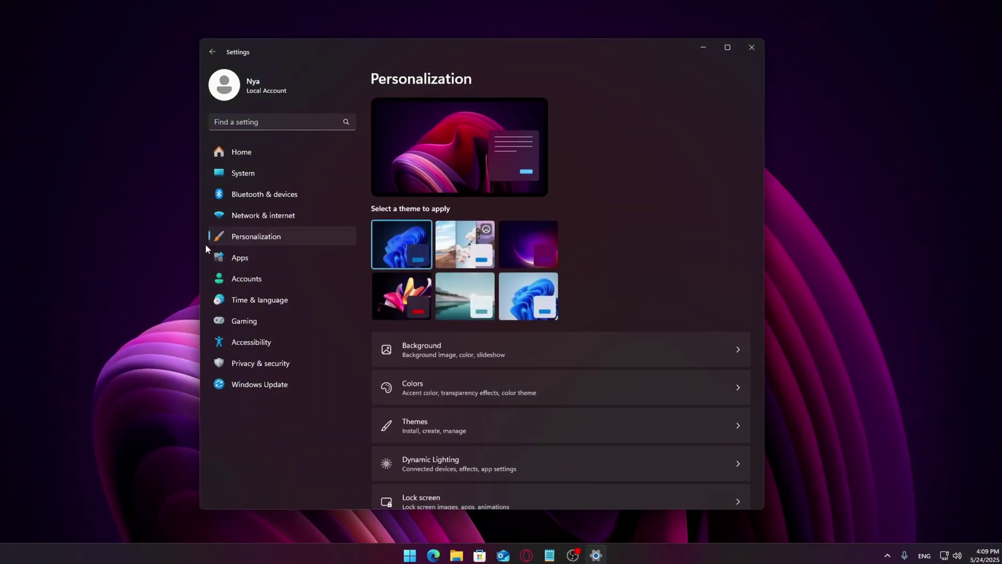
left_click(459, 392)
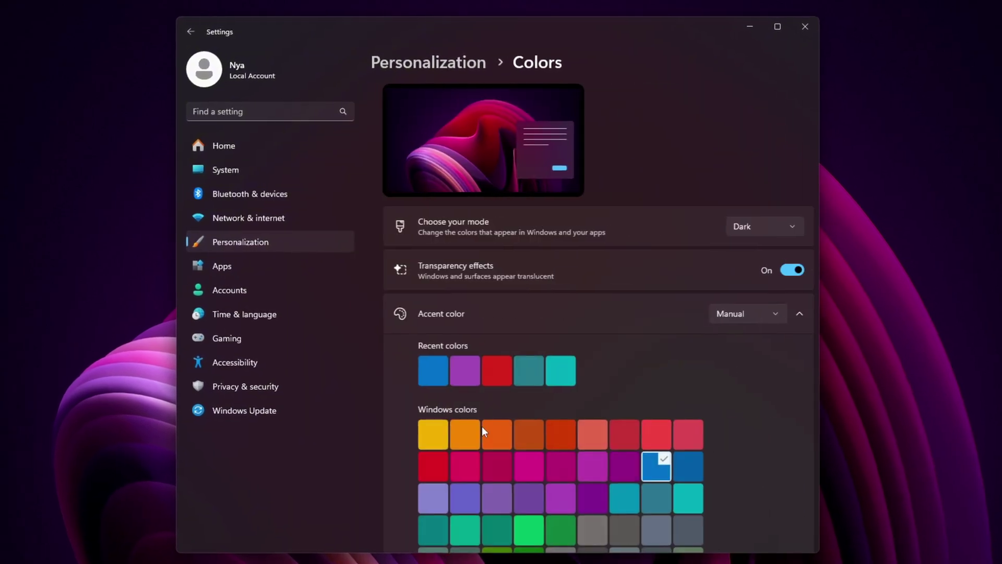
scroll(629, 302, "down", 3)
scroll(559, 277, "up", 3)
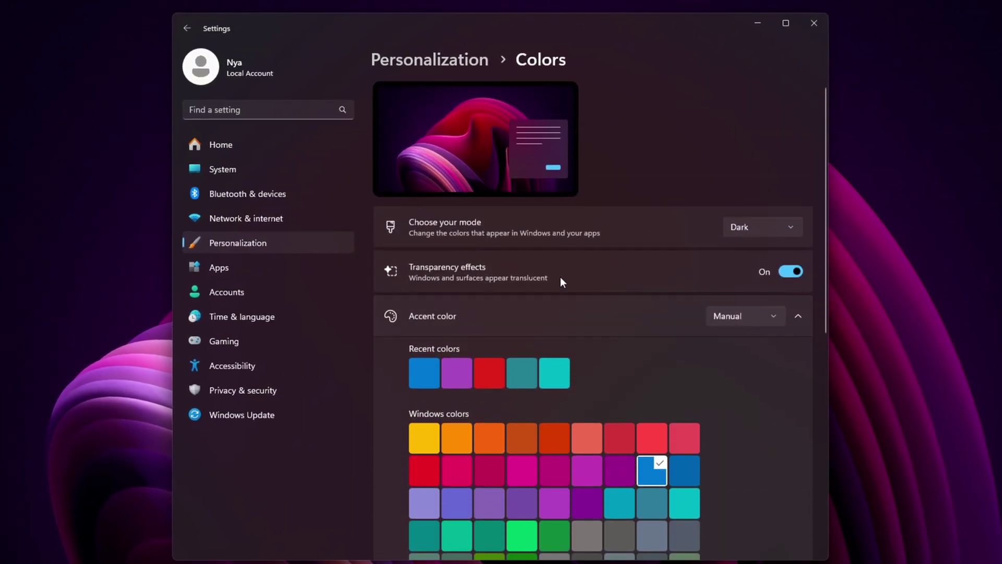
left_click(801, 273)
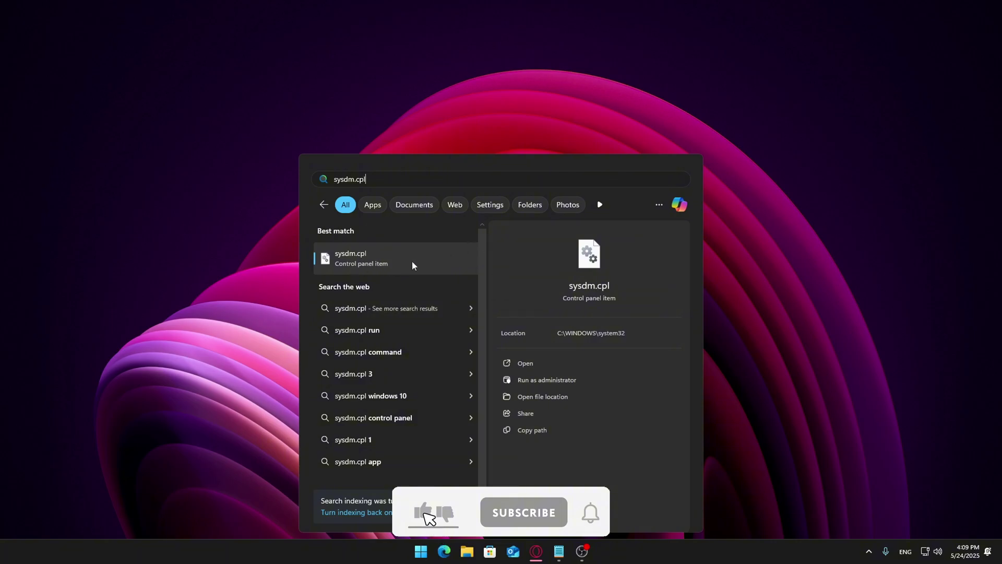
Via sysdm.cpl Advanced Performance settings, choose Adjust for best performance, apply, and close System Properties
left_click(383, 260)
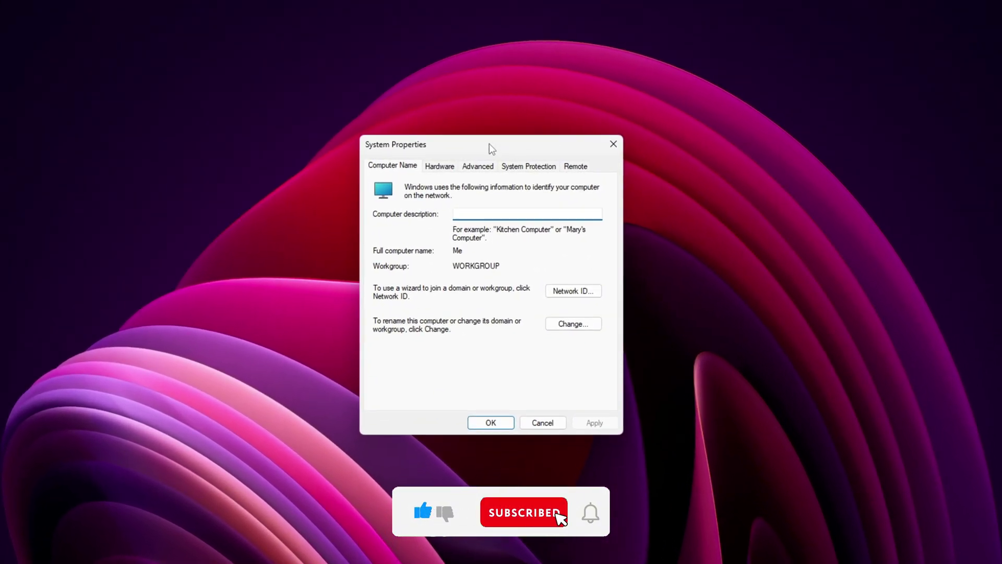
left_click(326, 151)
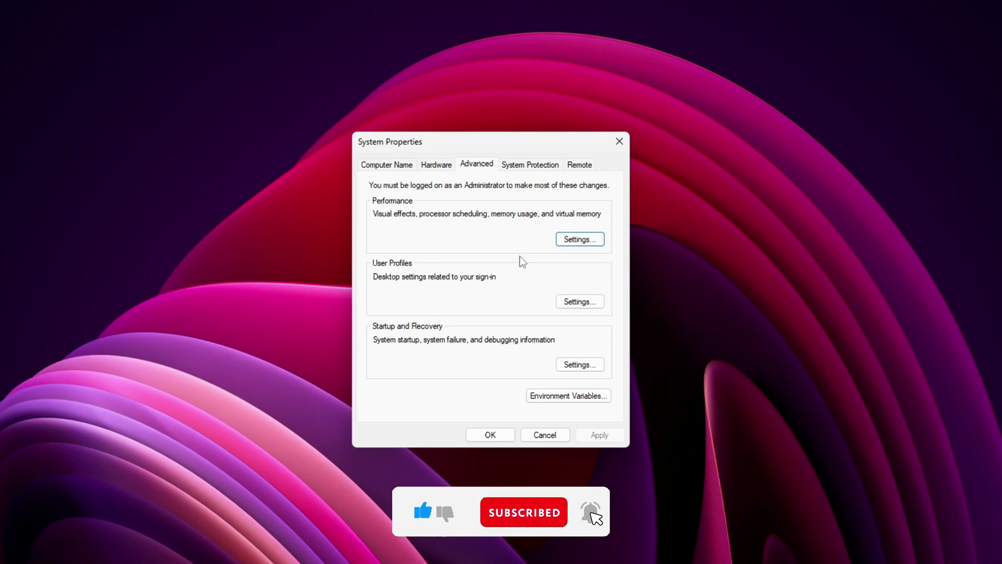
left_click(578, 239)
left_click_drag(571, 180, 554, 135)
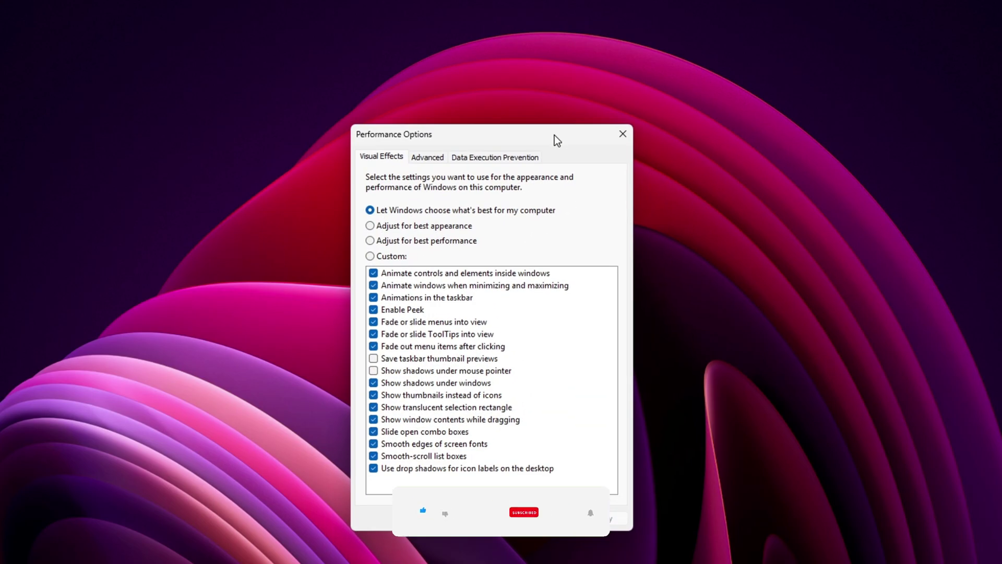
left_click(442, 241)
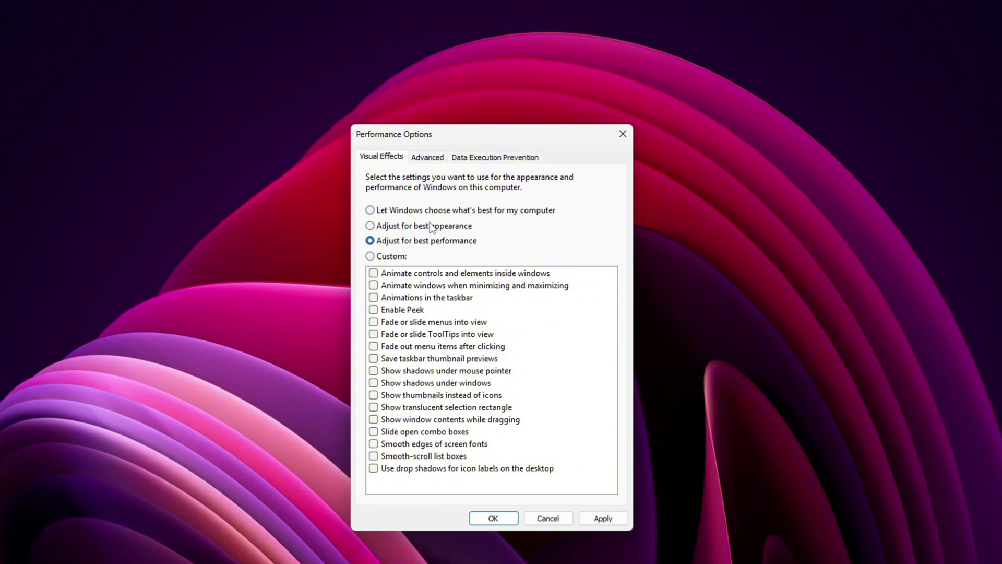
left_click(431, 228)
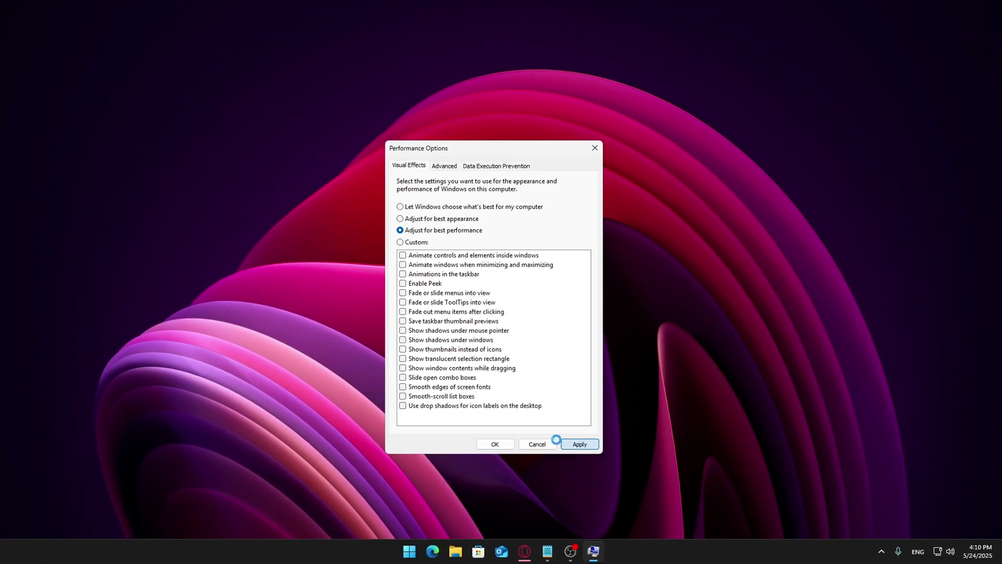
left_click(503, 448)
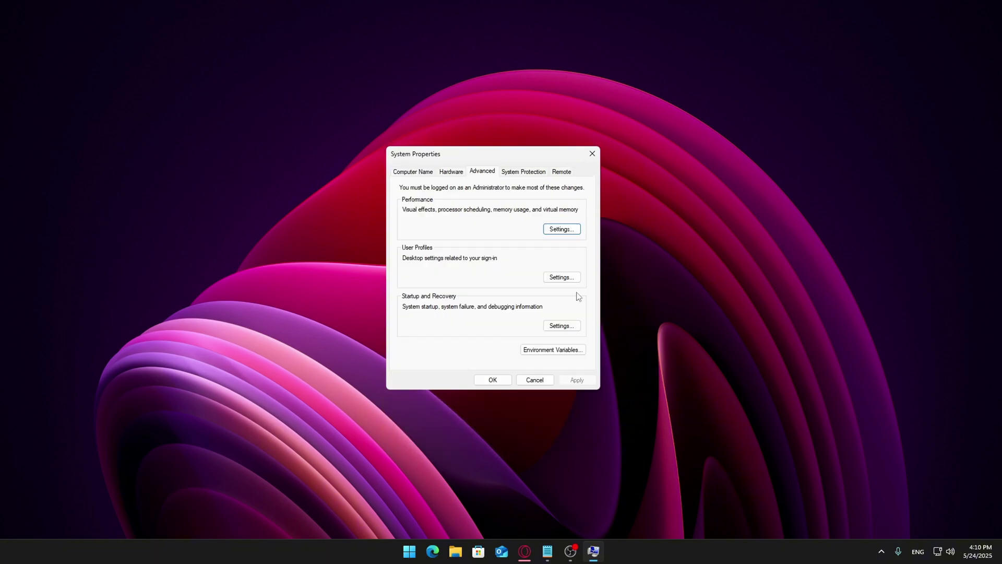
left_click_drag(493, 161, 398, 150)
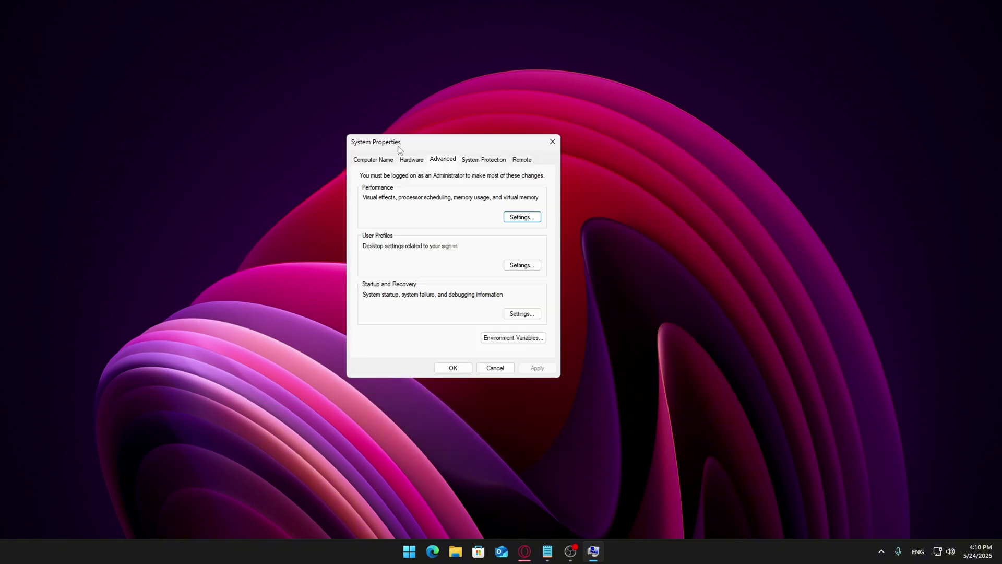
left_click_drag(489, 145, 575, 148)
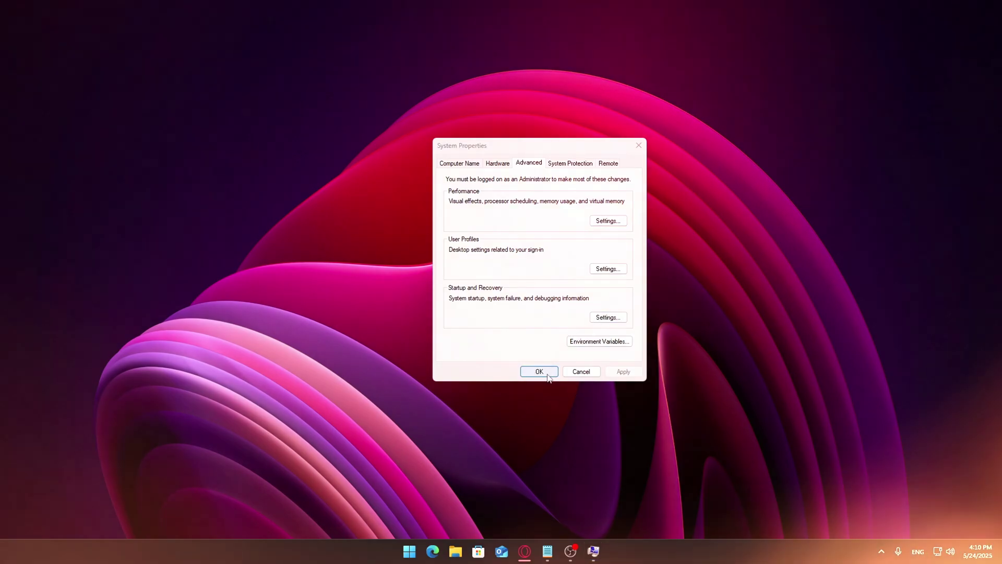
left_click(542, 371)
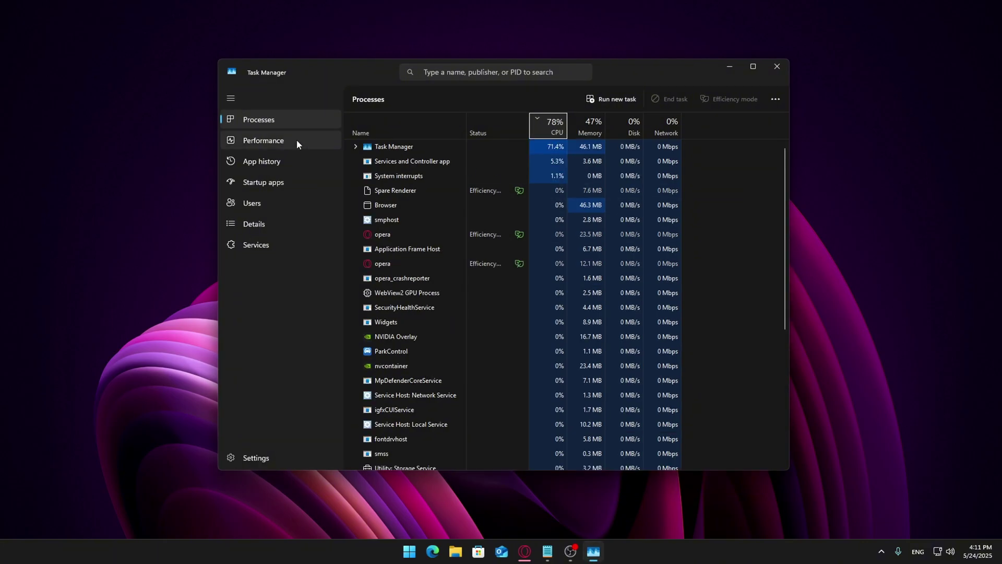
Disable browser_assistant, Cloudflare WARP and EpicGamesLauncher in the Startup apps list
left_click(254, 183)
right_click(459, 158)
left_click(524, 165)
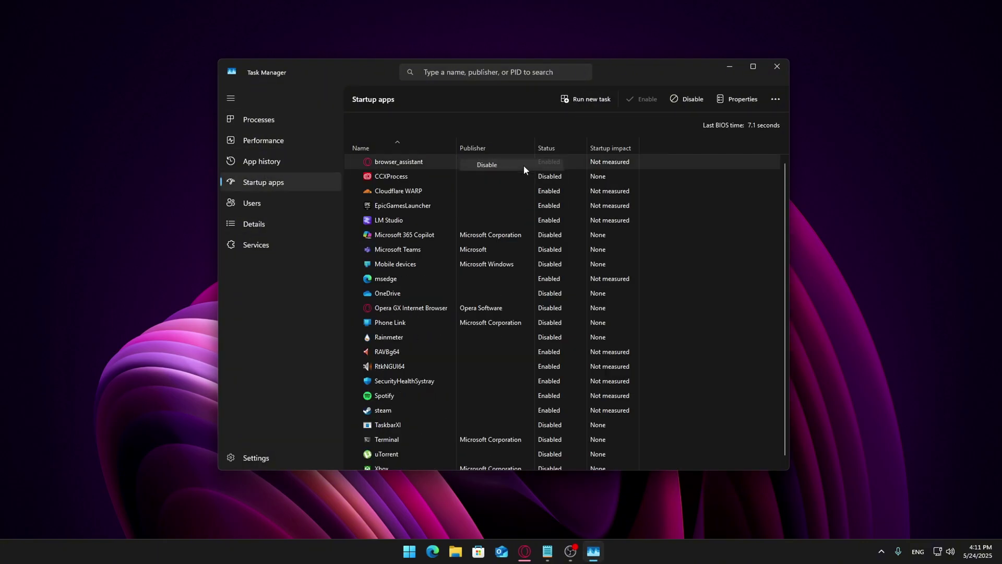
right_click(415, 196)
left_click(455, 200)
right_click(424, 208)
left_click(468, 213)
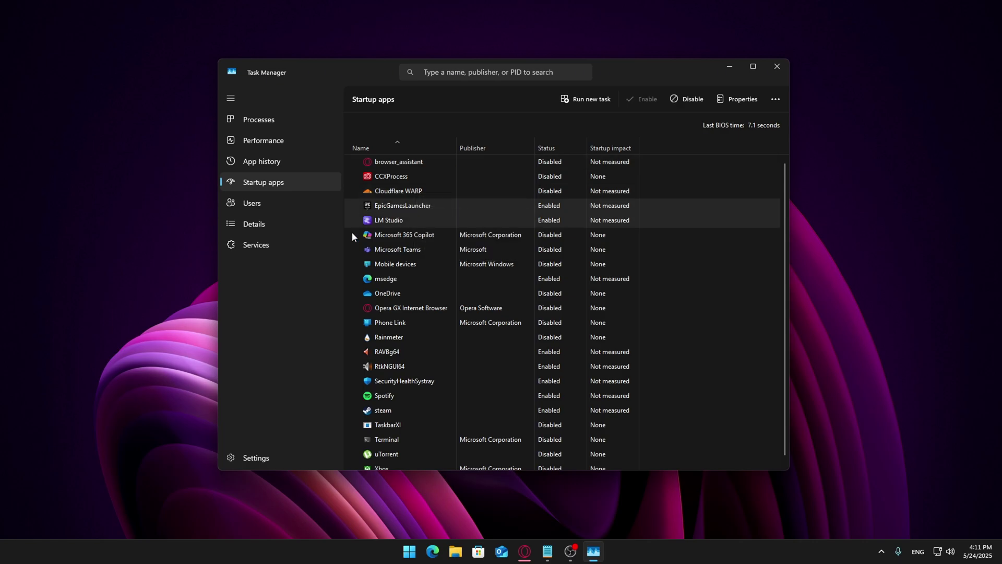
Disable LM Studio, msedge, Spotify and steam at startup, then close Task Manager
right_click(499, 220)
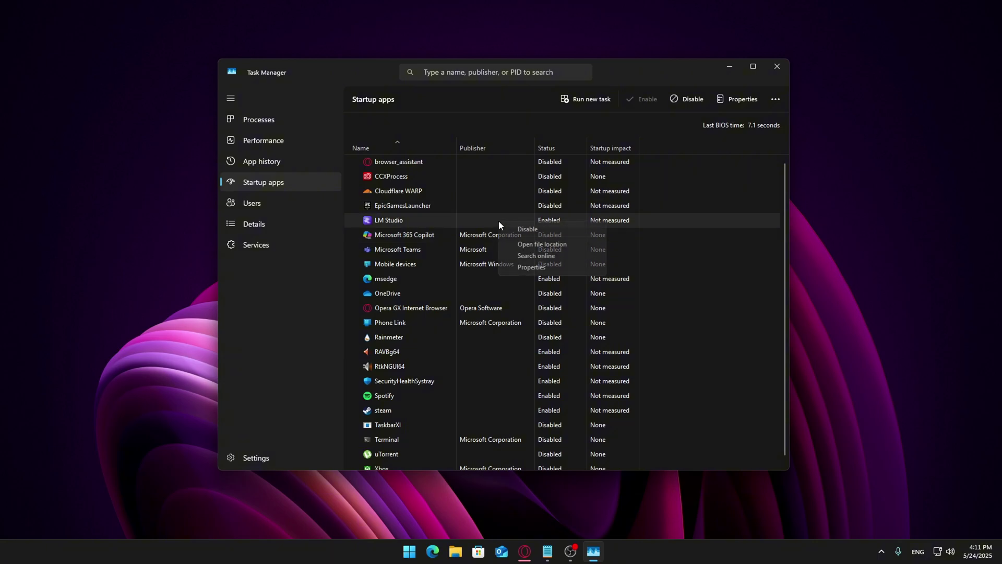
left_click(513, 231)
right_click(426, 278)
left_click(501, 288)
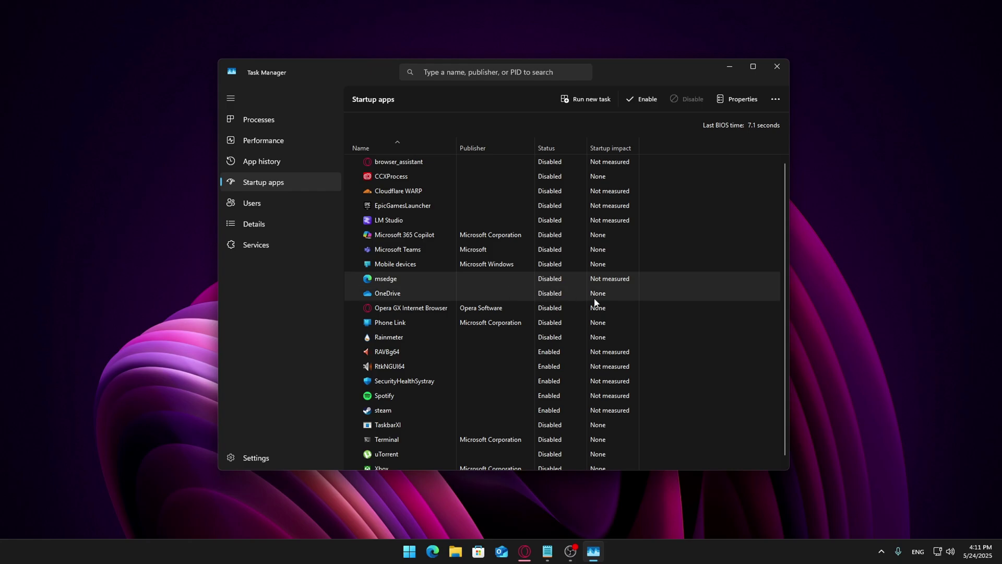
right_click(447, 395)
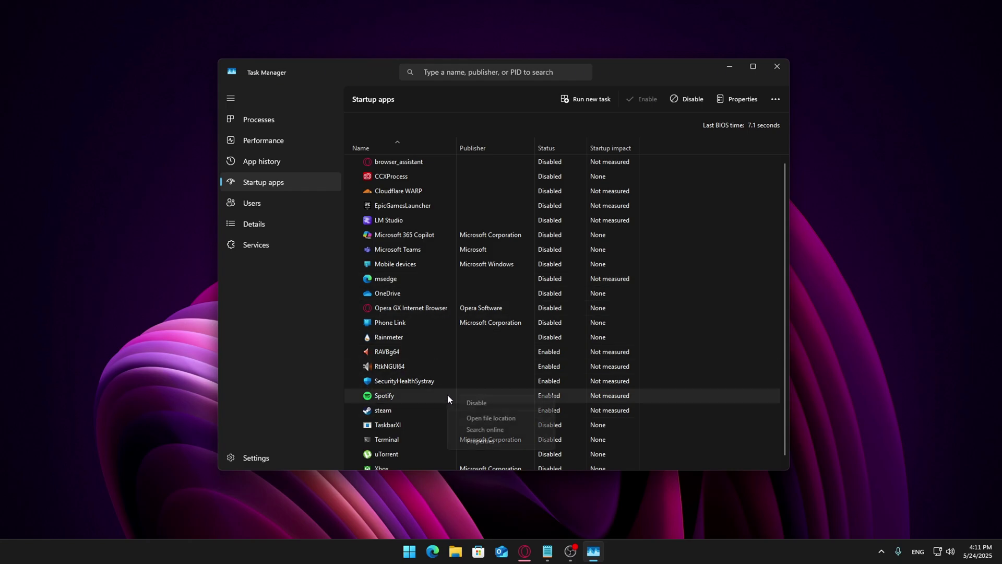
left_click(528, 402)
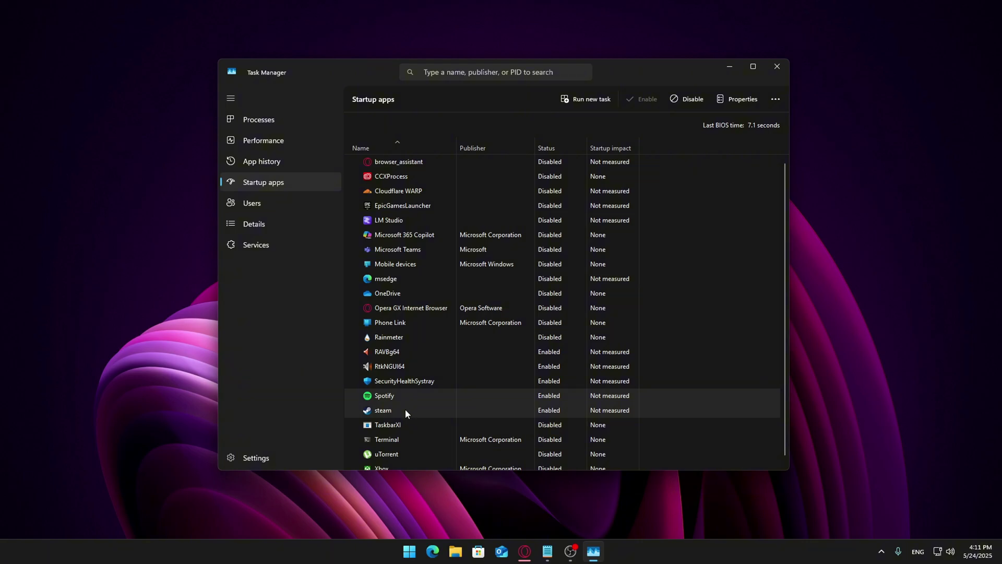
right_click(406, 410)
left_click(515, 414)
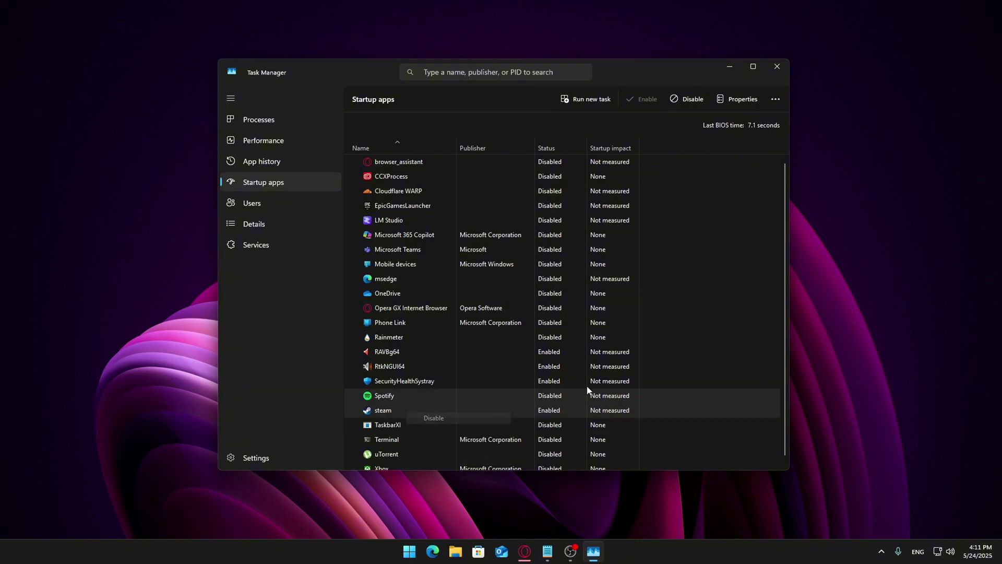
left_click(849, 268)
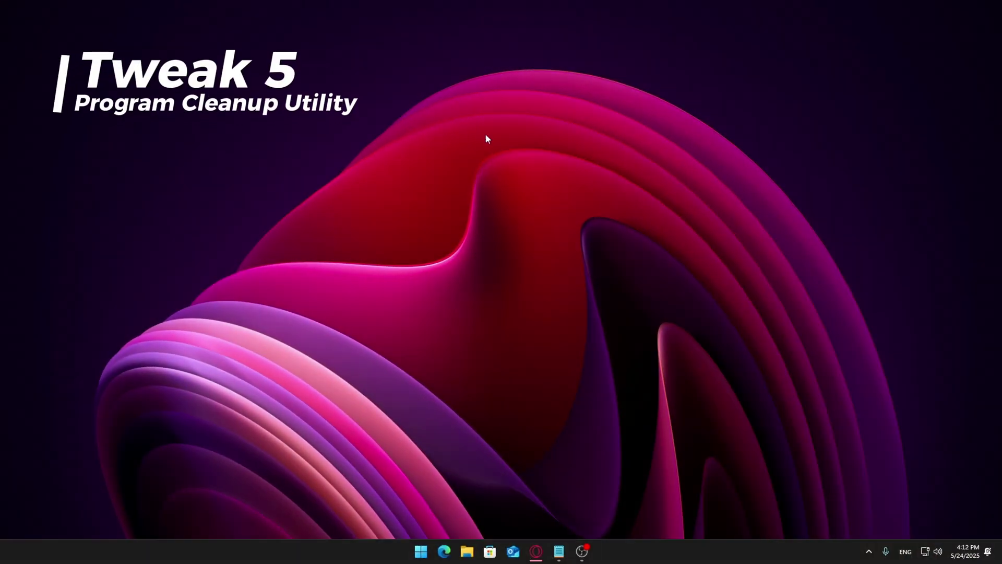
Search for appwiz.cpl and open Programs and Features
key("super+s")
type("appwiz.cpl")
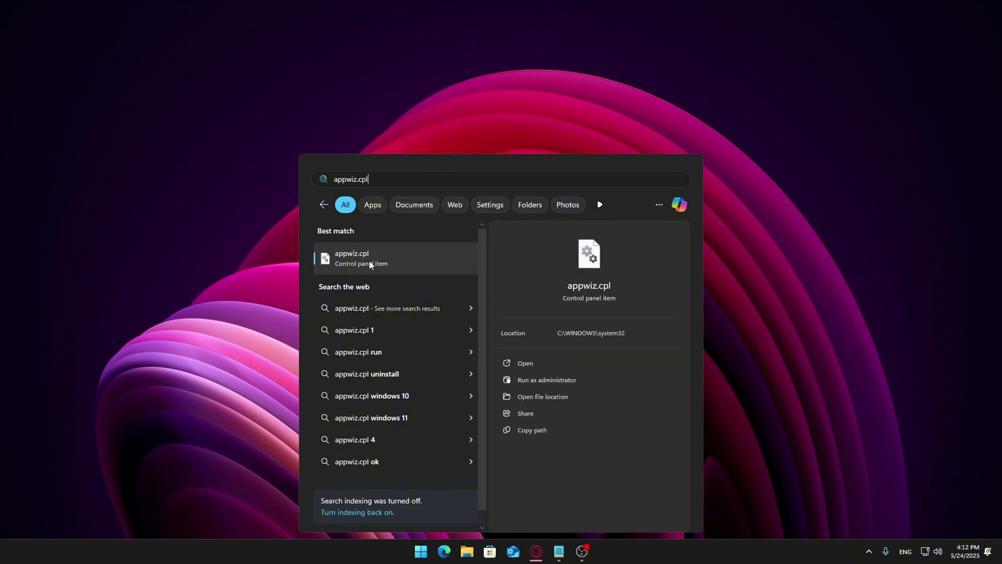
left_click(369, 261)
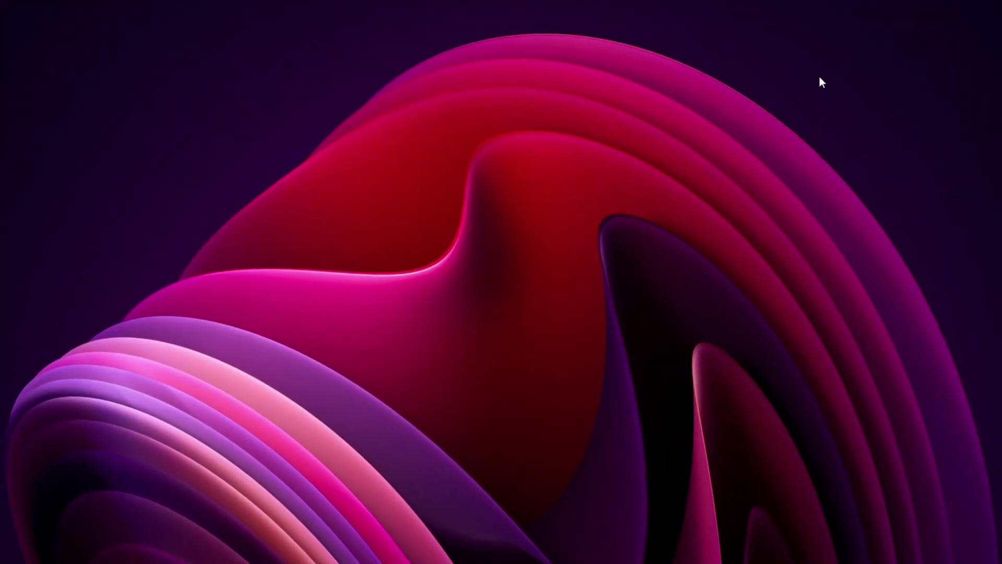
Reopen Task Manager and view the CPU utilisation graph for the Intel Core i5-4590
key("ctrl+shift+Escape")
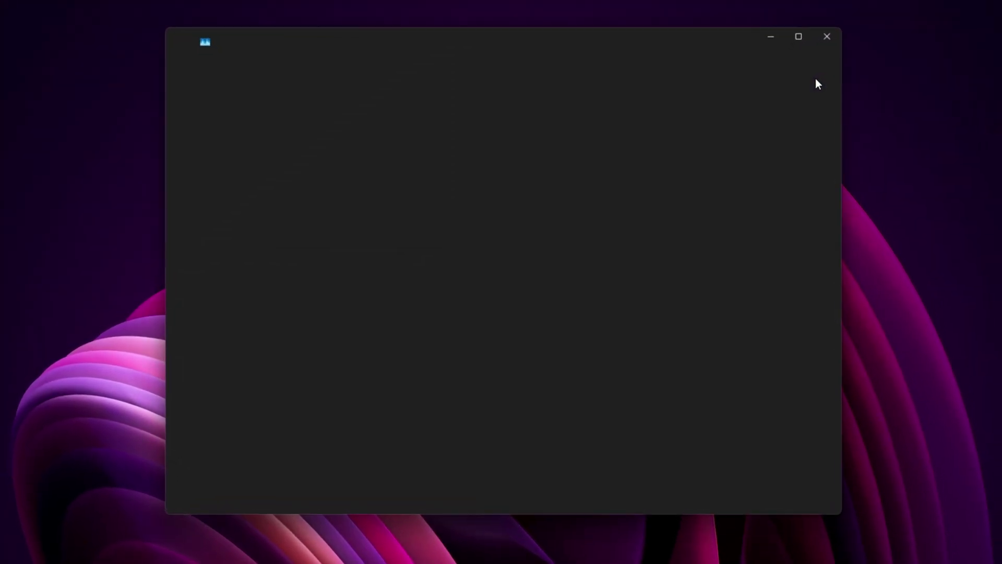
left_click(261, 135)
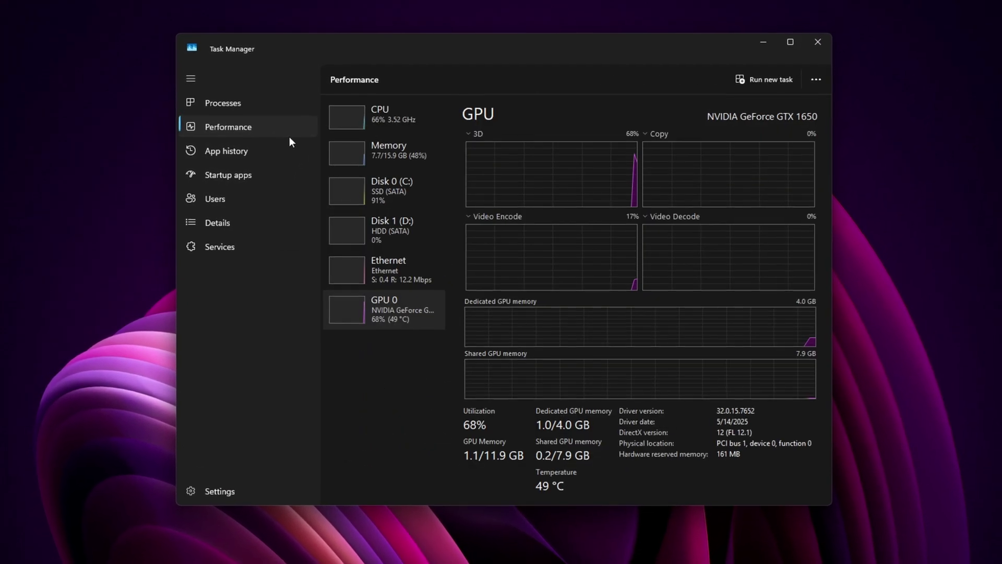
left_click(393, 116)
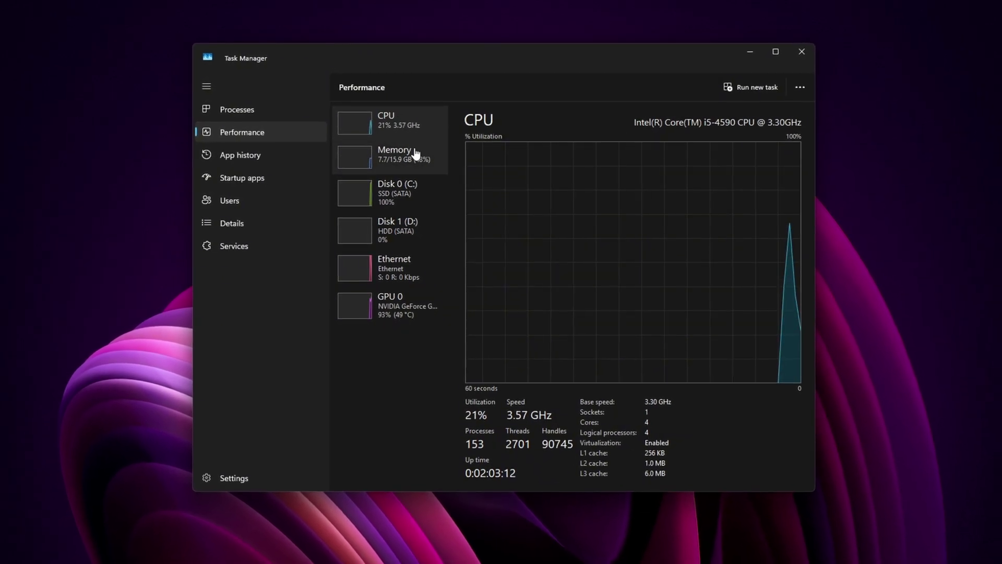